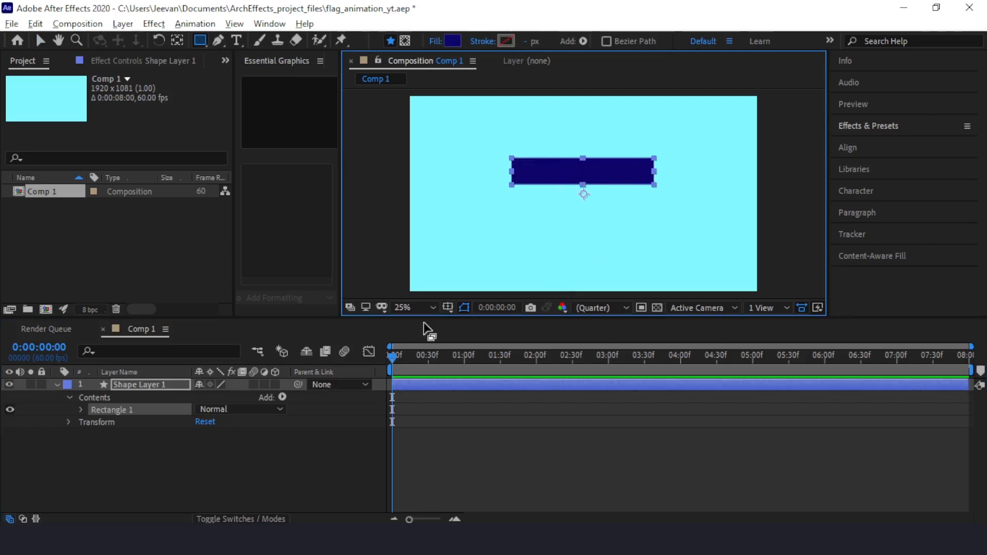
Duplicate Shape Layer 1 twice and move one copy of the bar above the original and the other below it.
left_click(151, 384)
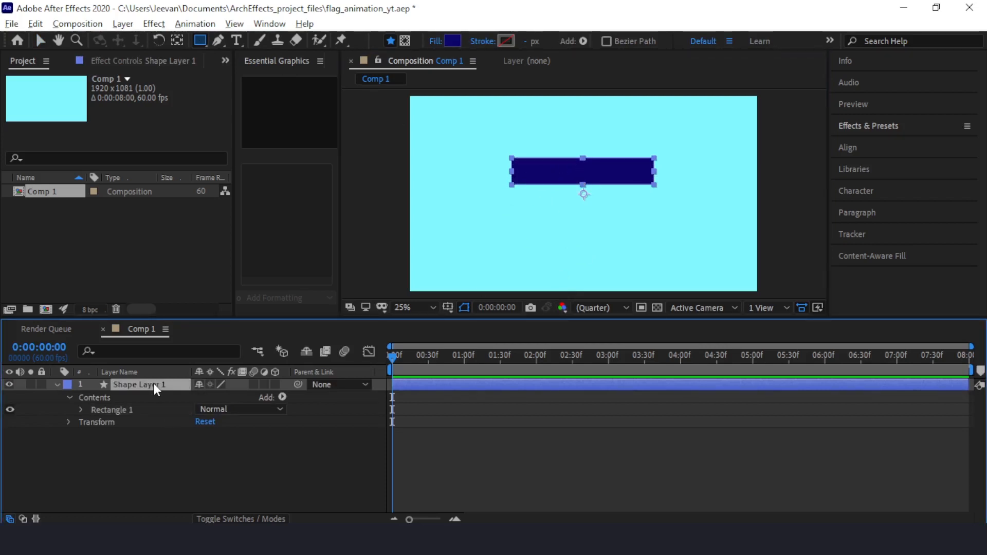
key("ctrl+d")
key("ctrl+d")
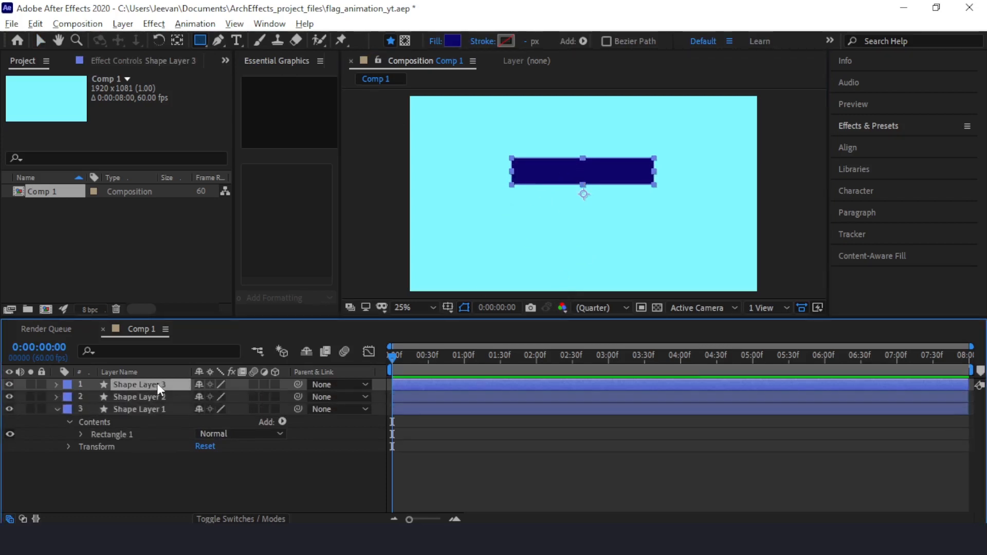
left_click(40, 40)
left_click_drag(571, 165, 575, 130)
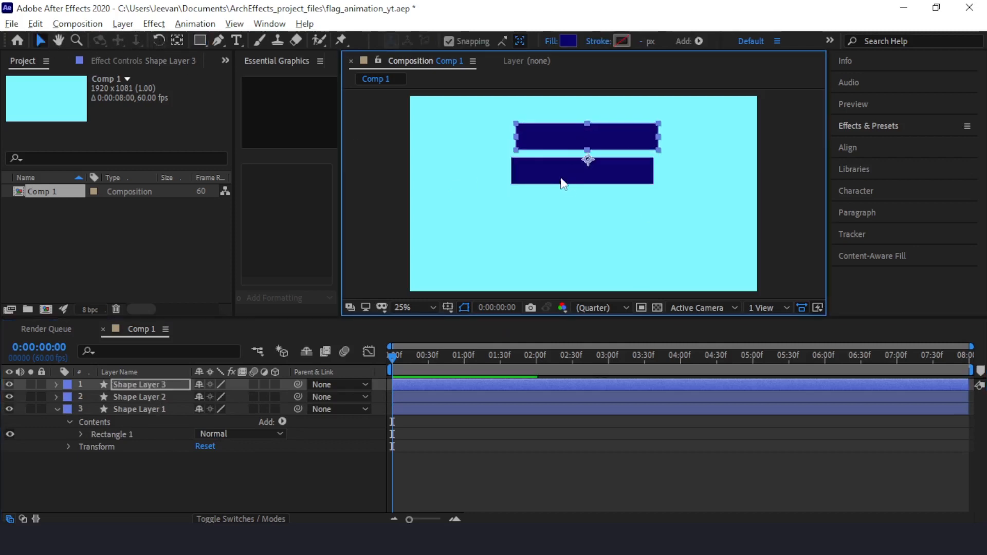
left_click_drag(564, 184, 584, 249)
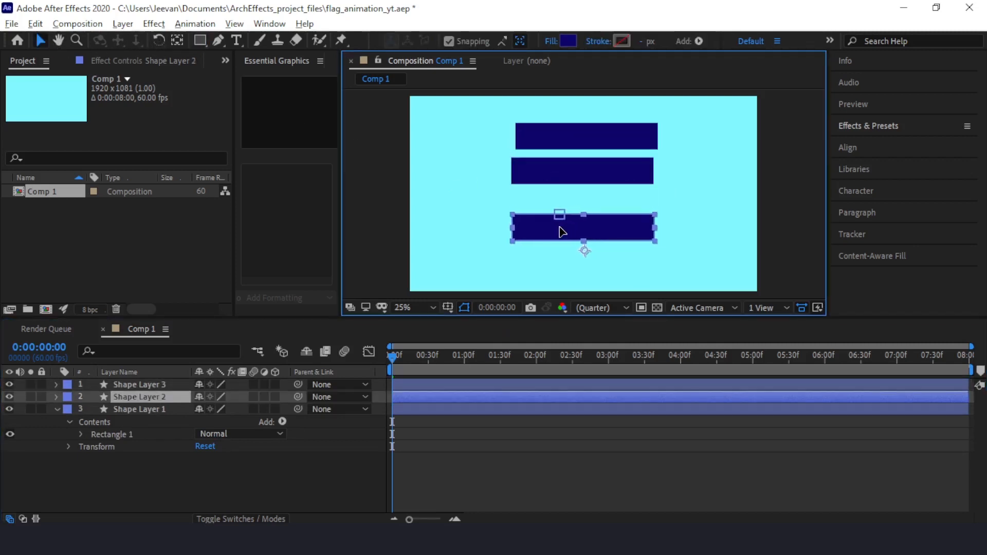
Align the original bar on Shape Layer 1 to the centre of the composition.
left_click(579, 168)
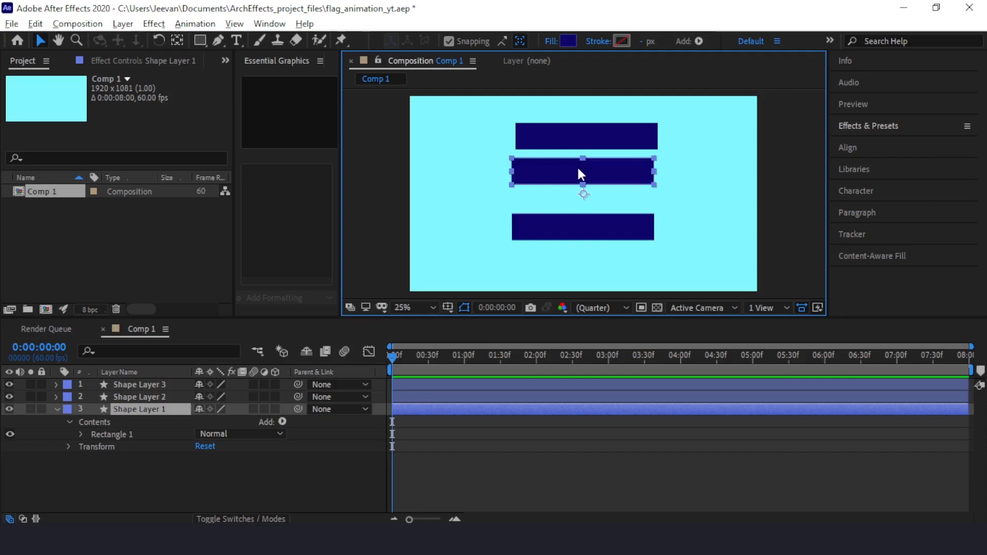
left_click(868, 146)
left_click(943, 184)
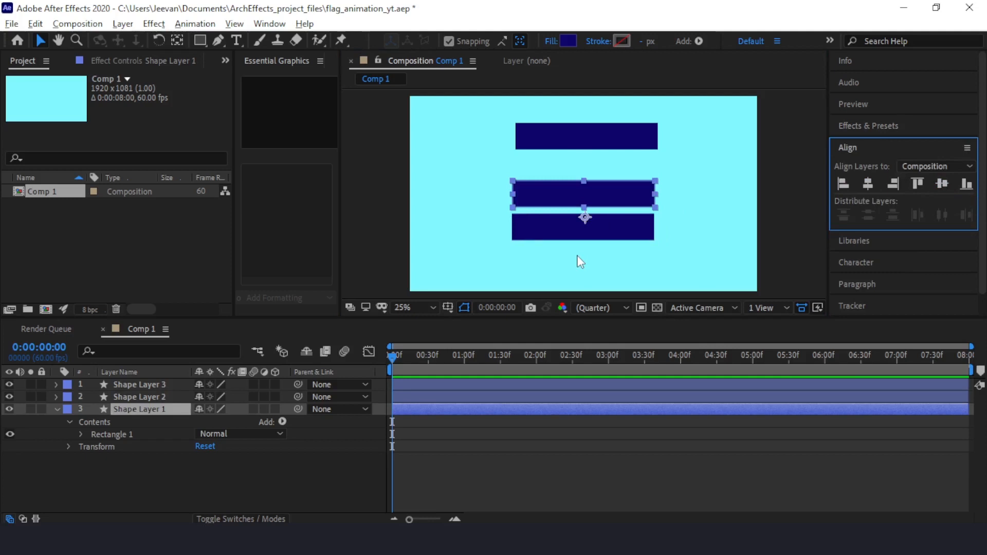
Snap the lower bar on Shape Layer 2 flush against the bottom edge of the middle bar.
scroll(507, 235, "up", 1)
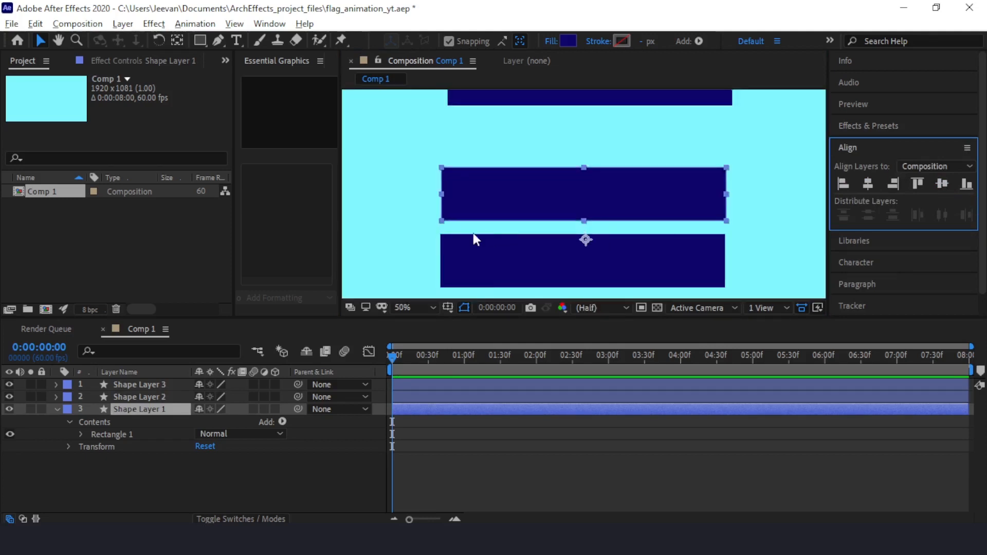
scroll(420, 239, "up", 1)
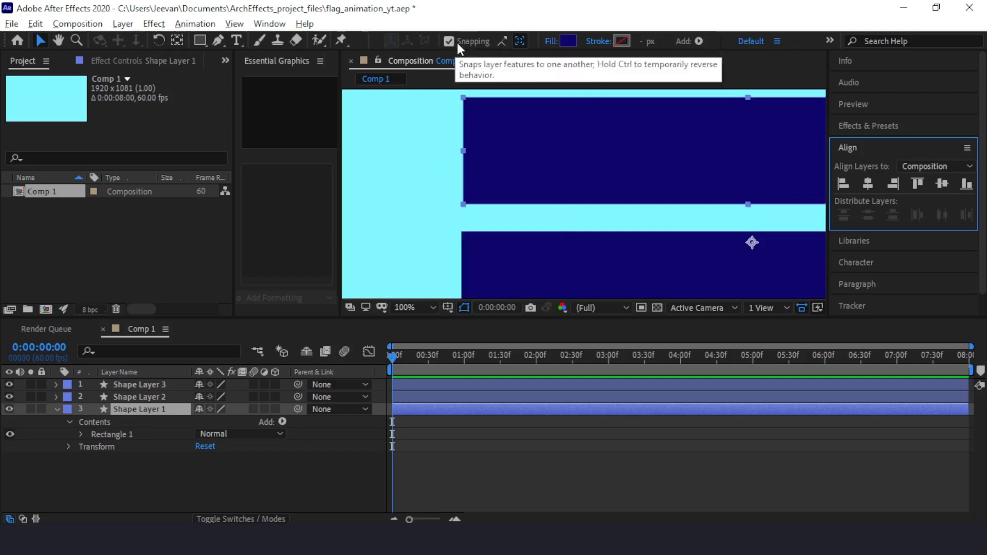
left_click(470, 253)
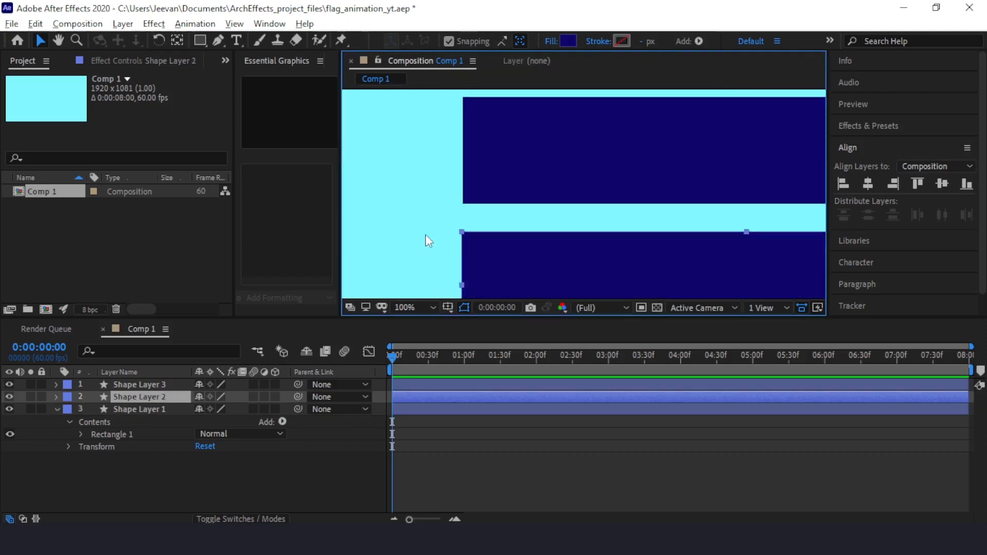
scroll(424, 234, "up", 1)
left_click_drag(513, 260, 519, 216)
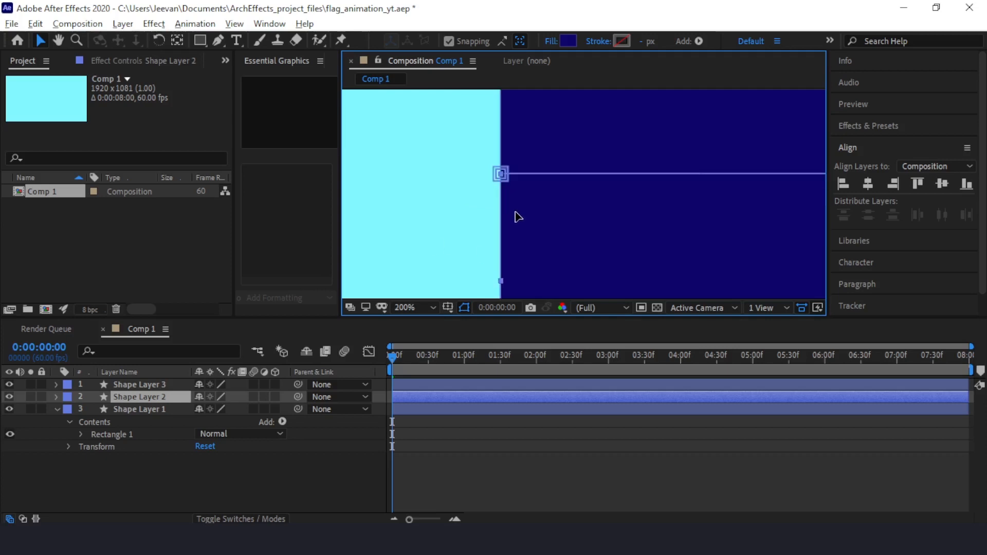
Snap the upper bar on Shape Layer 3 flush against the top edge of the middle bar.
scroll(465, 240, "down", 2)
scroll(469, 241, "down", 1)
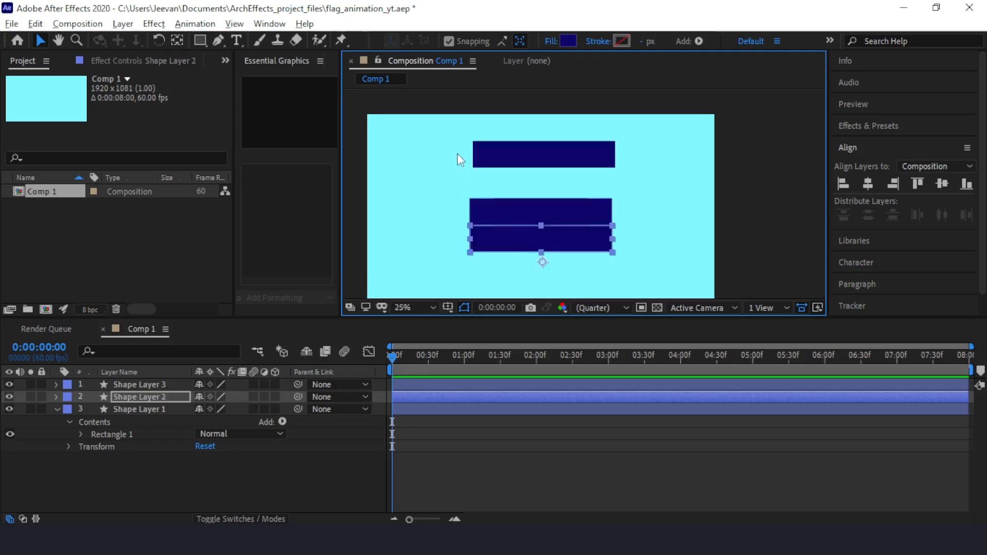
scroll(451, 193, "up", 2)
left_click(578, 97)
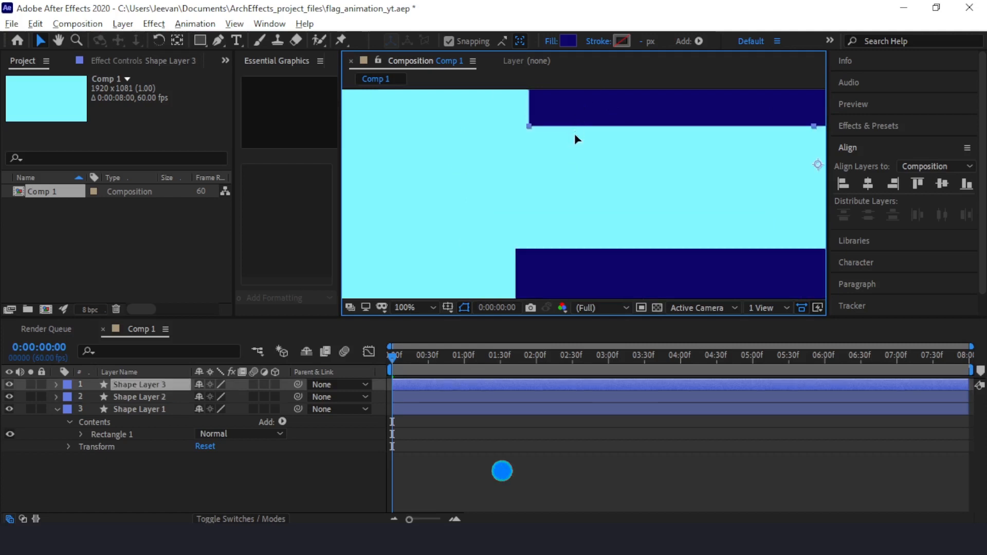
left_click_drag(574, 133, 559, 202)
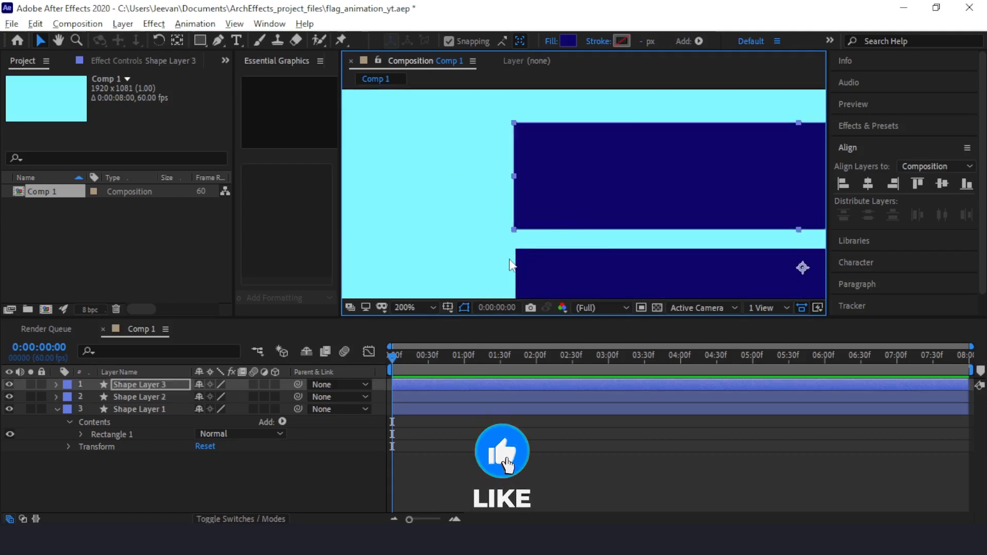
scroll(506, 267, "up", 1)
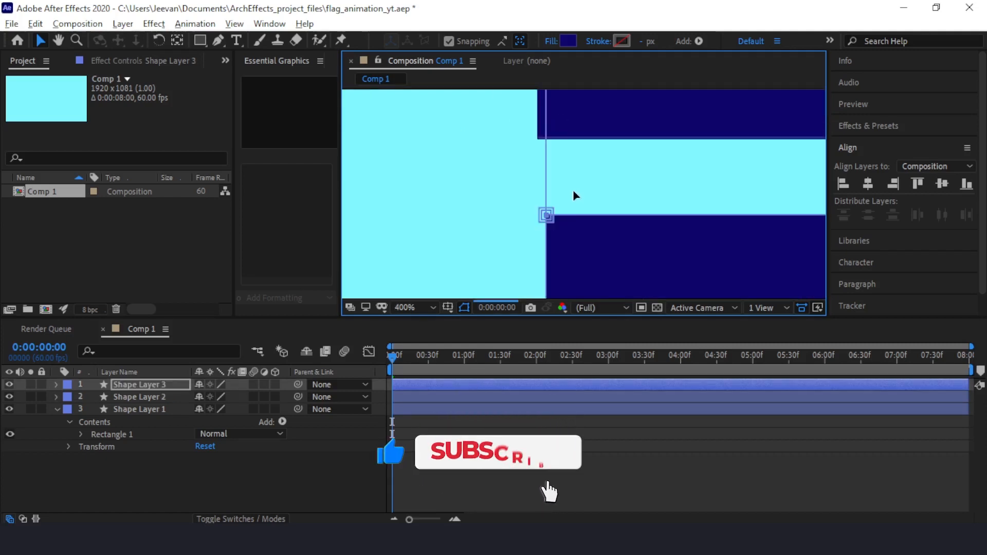
Set the fill colour of the top bar on Shape Layer 3 to FF671F.
scroll(488, 192, "down", 6)
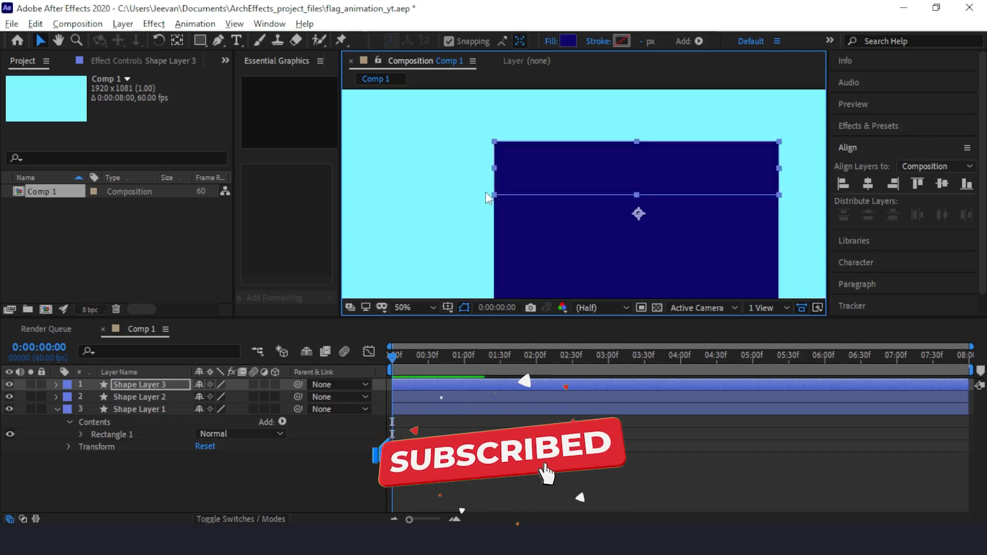
scroll(485, 192, "down", 1)
scroll(520, 235, "up", 1)
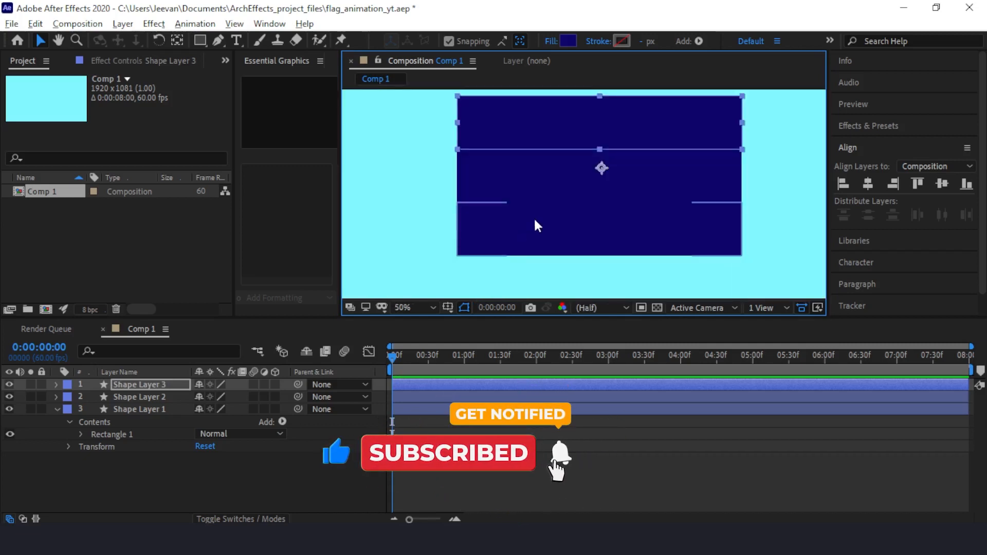
left_click(566, 40)
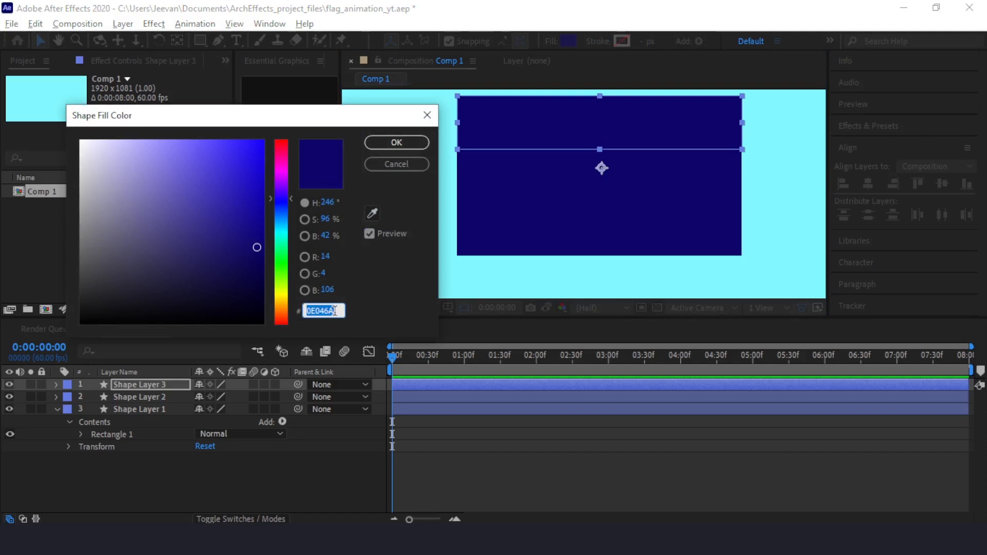
type("FF67")
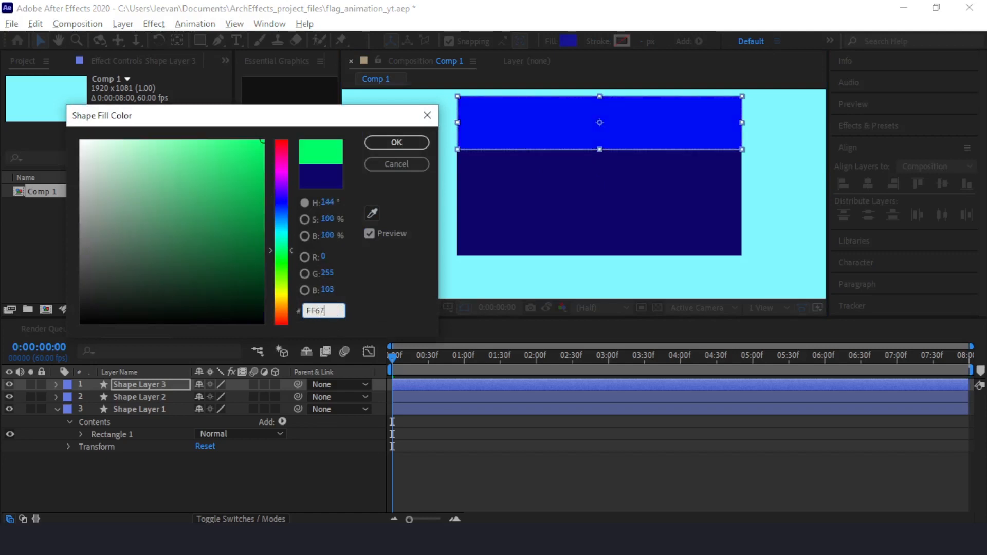
type("1F")
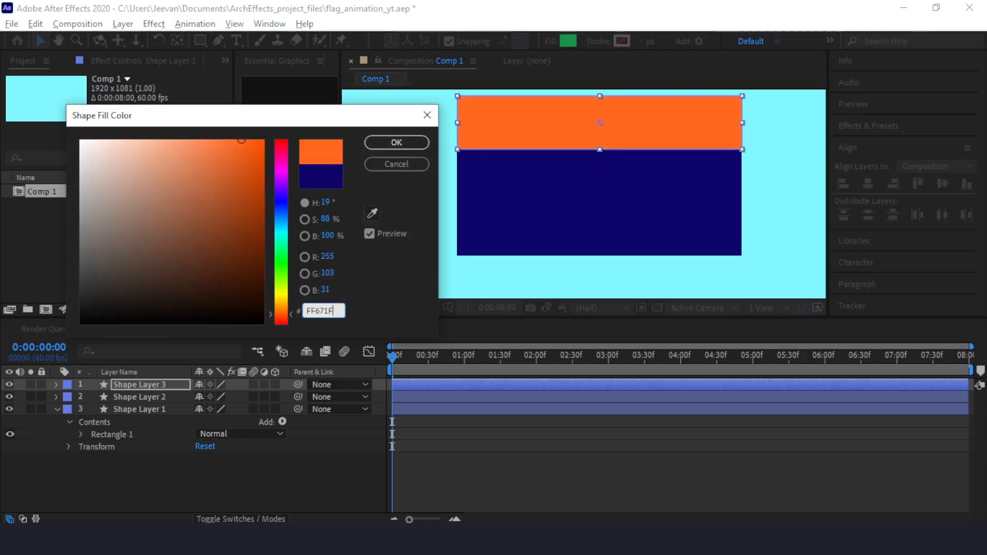
left_click(391, 147)
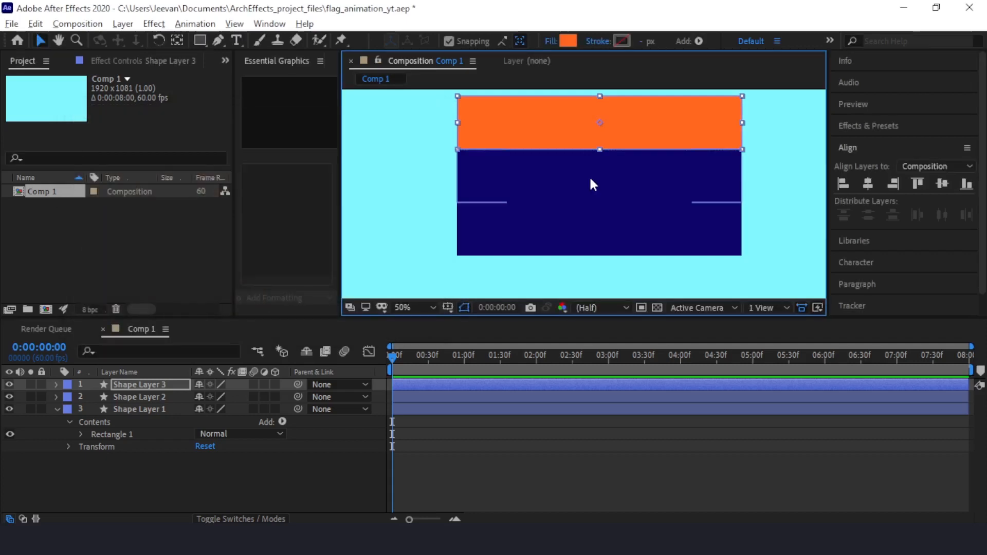
Set the fill colour of the middle bar on Shape Layer 1 to white, FFFFFF.
left_click(589, 175)
left_click(567, 41)
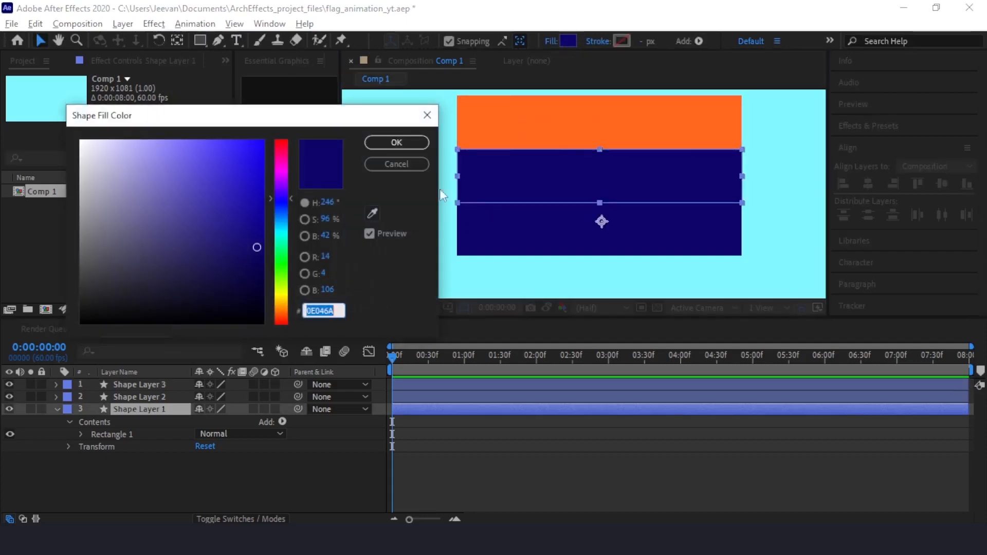
type("FFFFFF")
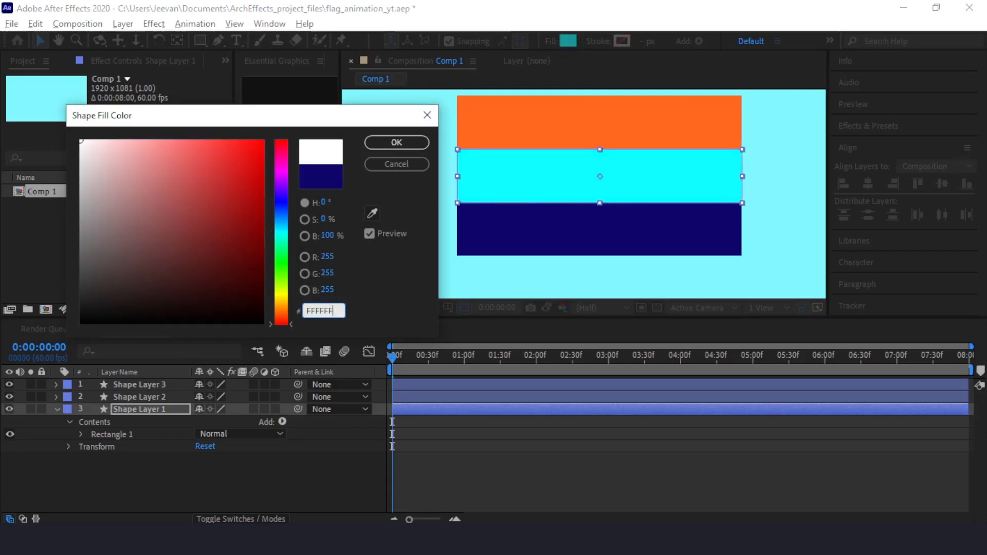
left_click(390, 143)
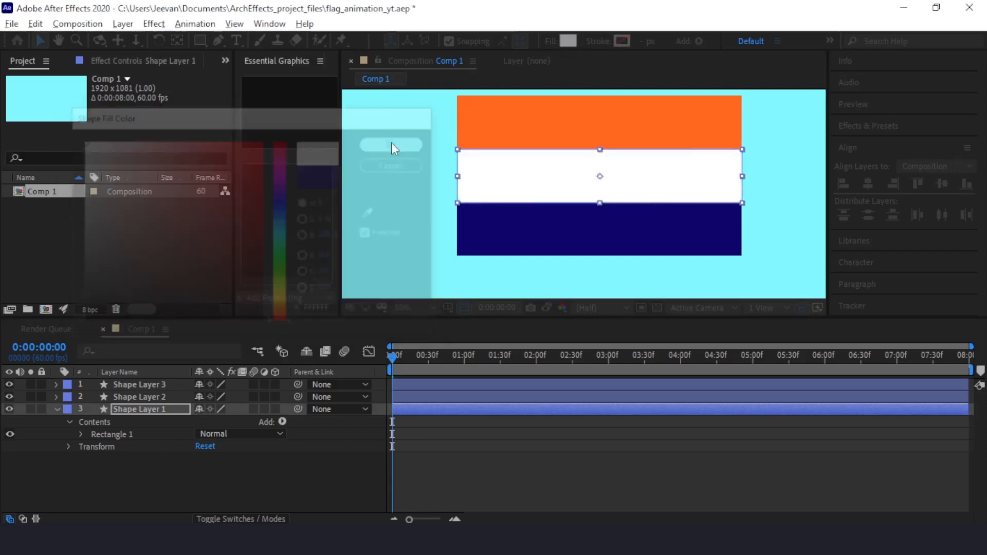
Set the fill colour of the bottom bar on Shape Layer 2 to 046A38.
left_click(548, 238)
left_click(563, 41)
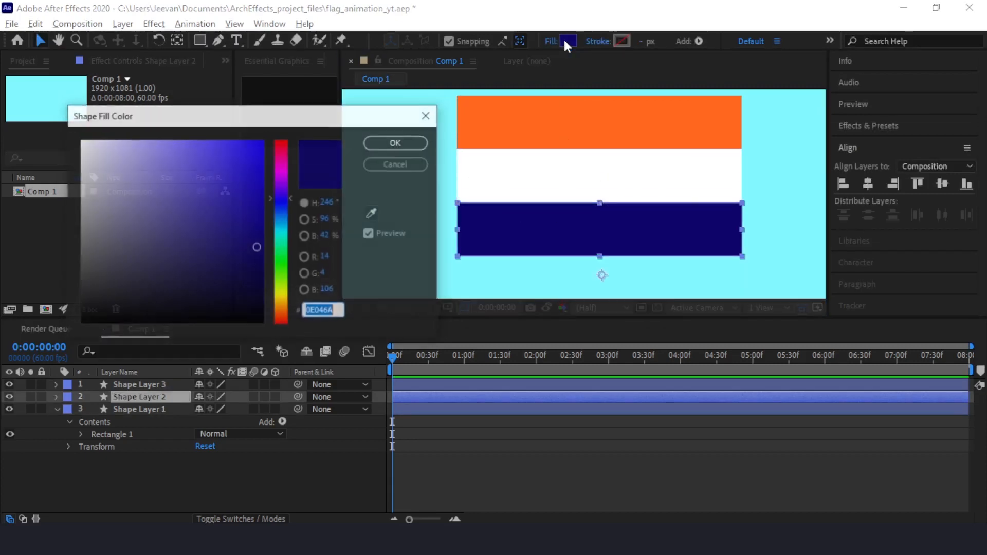
type("046")
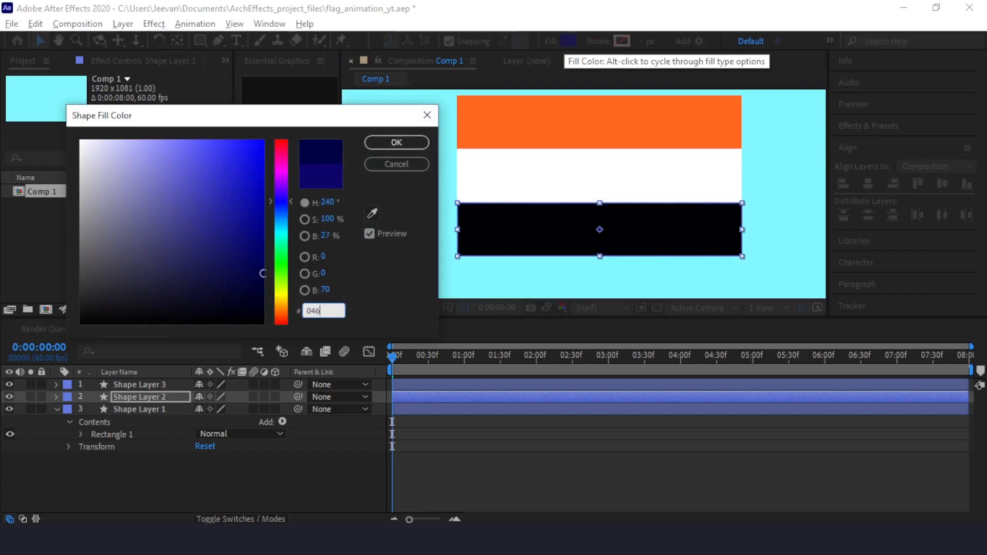
type("A38")
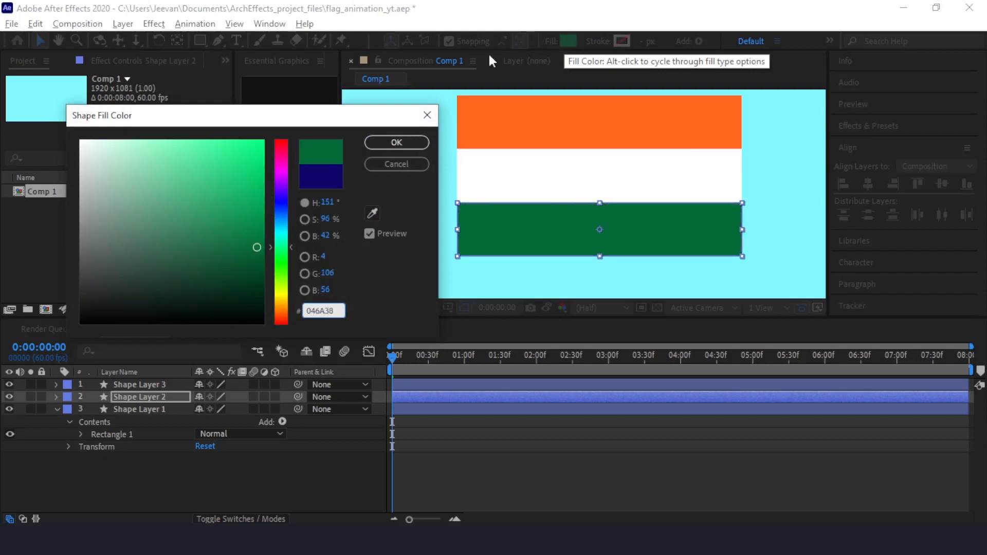
left_click(396, 142)
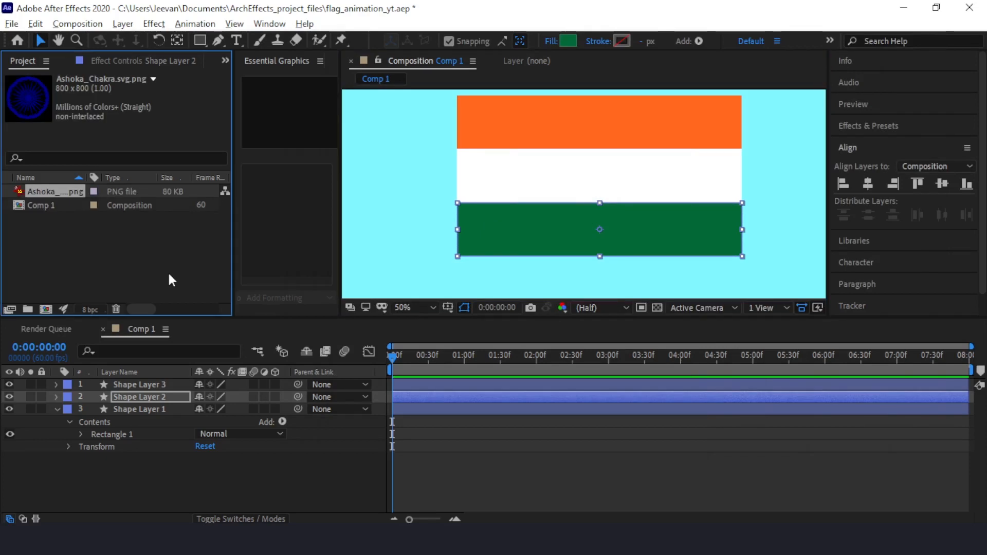
Add the imported Ashoka_Chakra.svg.png image to Comp 1 as the topmost layer.
left_click(166, 264)
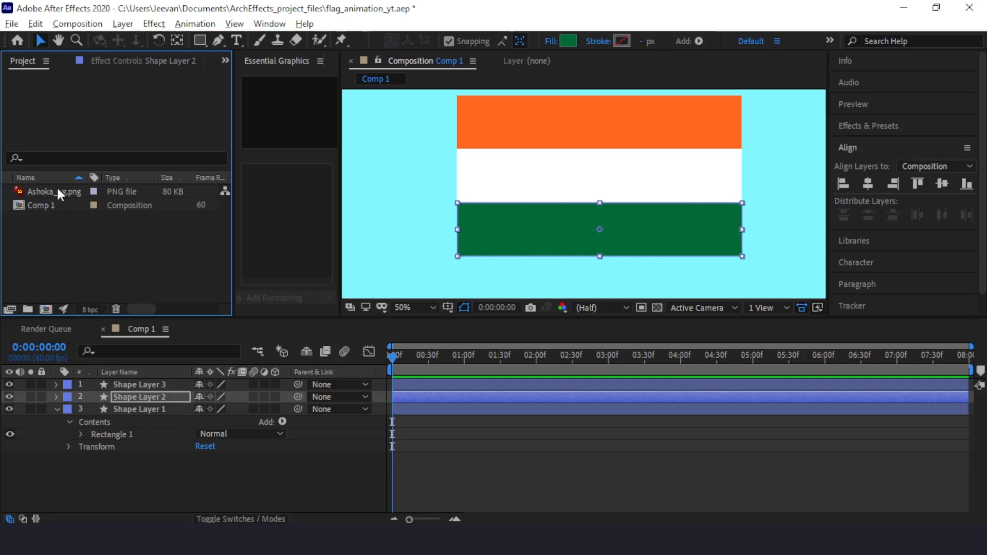
left_click_drag(52, 189, 131, 379)
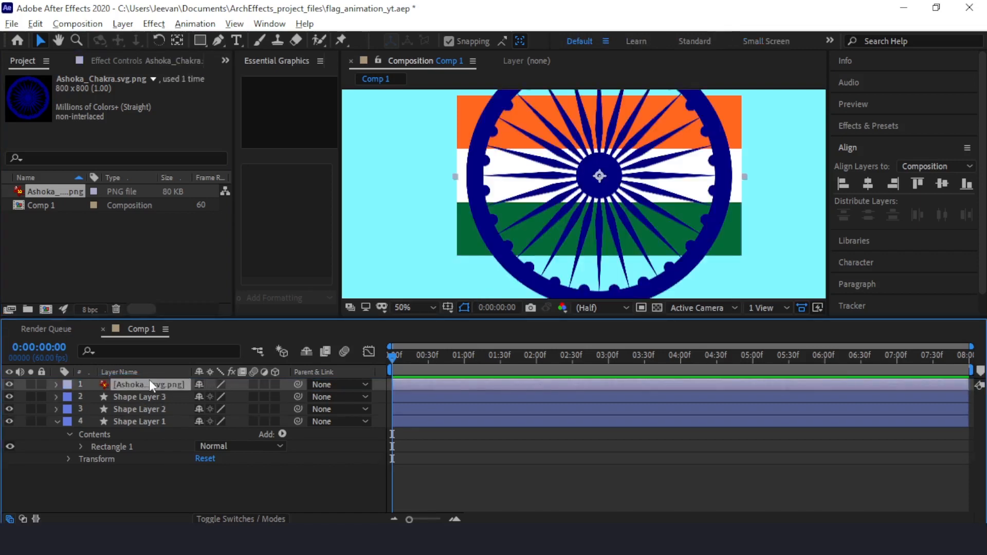
Scale the Ashoka Chakra layer to 18% and centre it horizontally and vertically in the composition.
key("s")
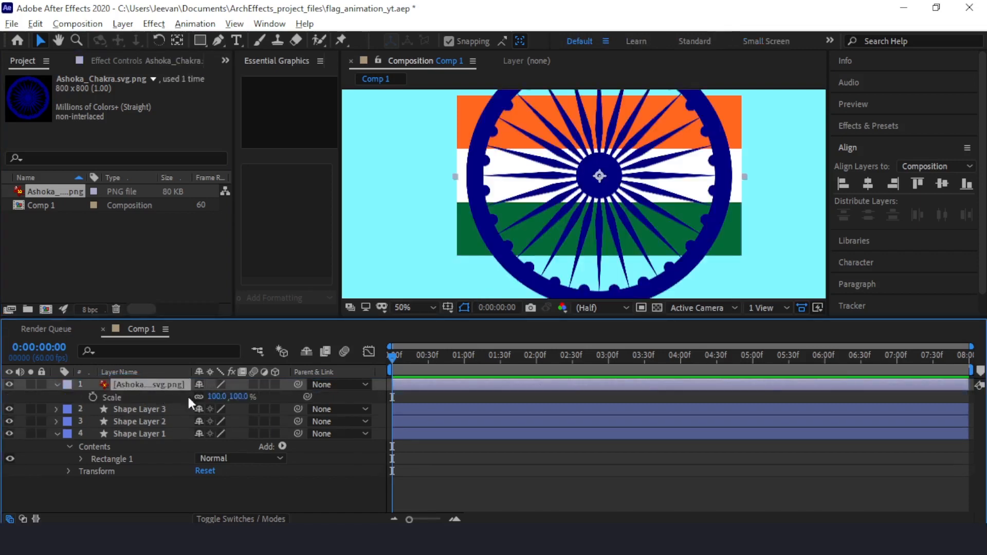
left_click_drag(240, 401, 182, 399)
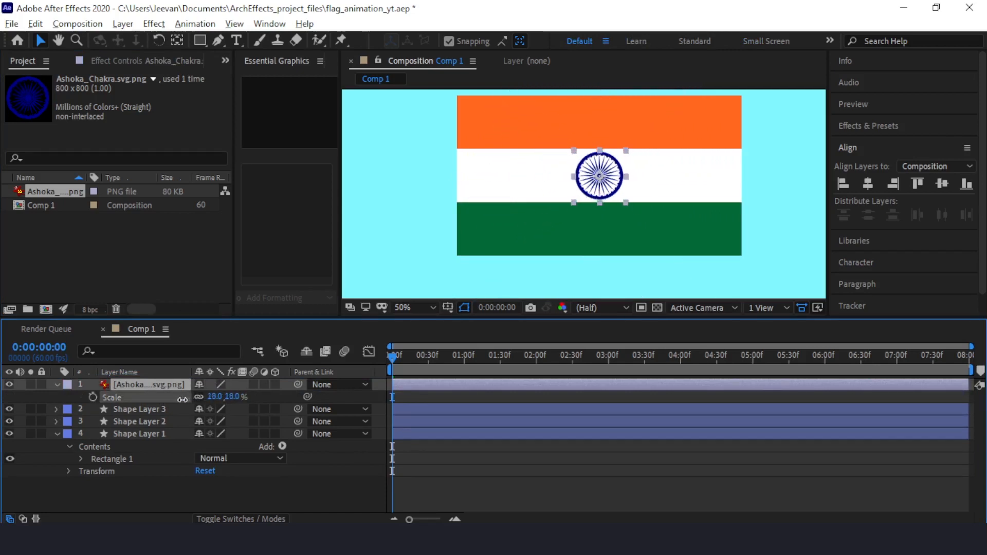
left_click(867, 184)
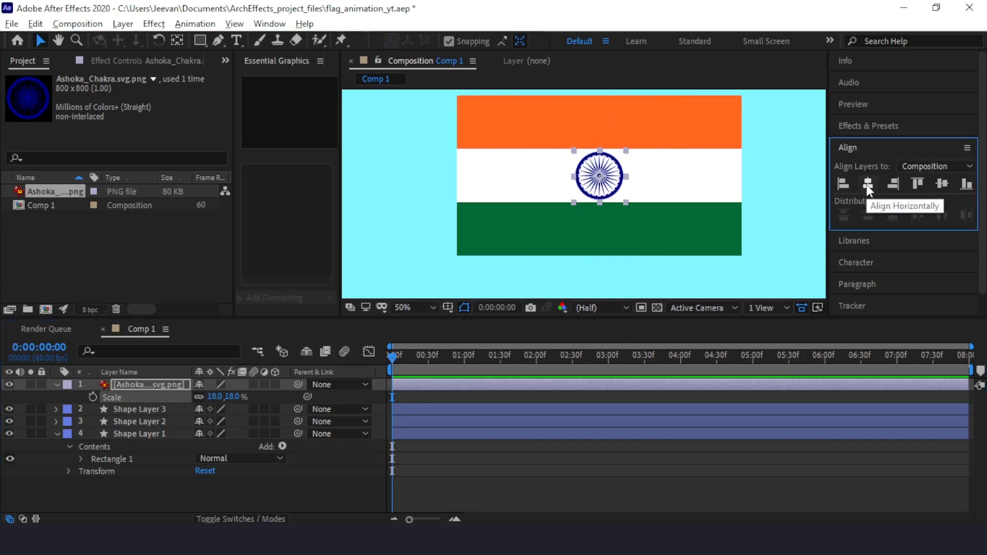
left_click(943, 183)
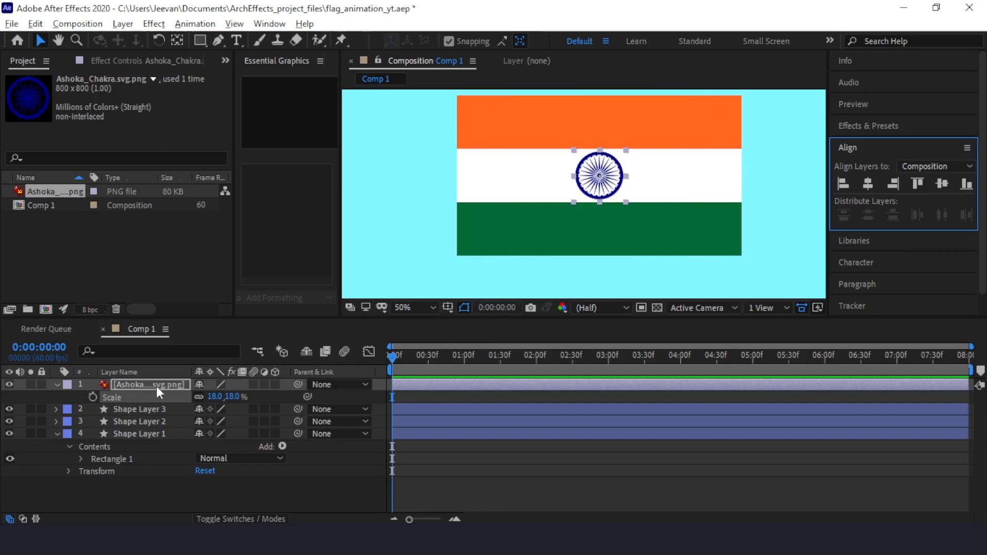
Pre-compose the Ashoka Chakra image and all three shape layers into a new composition named flag.
left_click(159, 434, "shift")
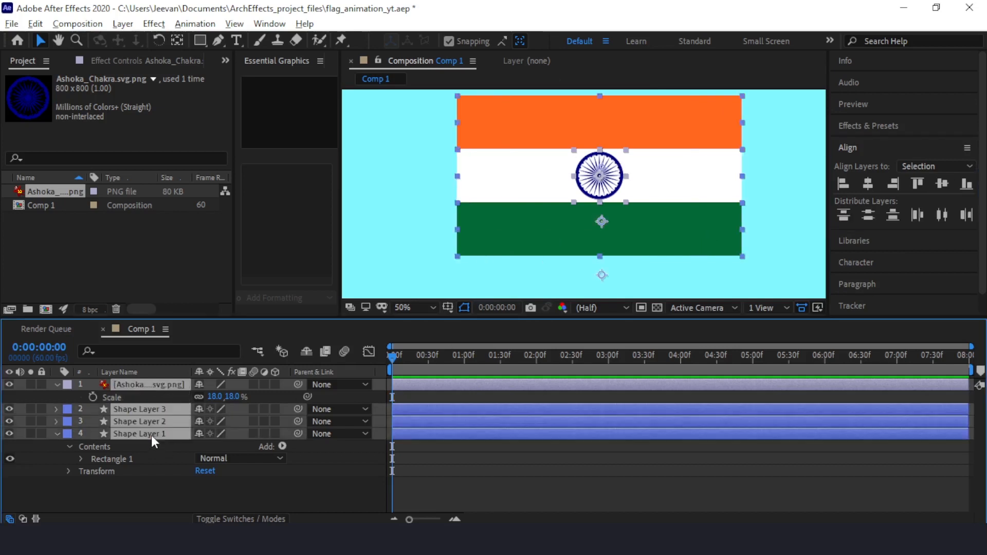
right_click(151, 434)
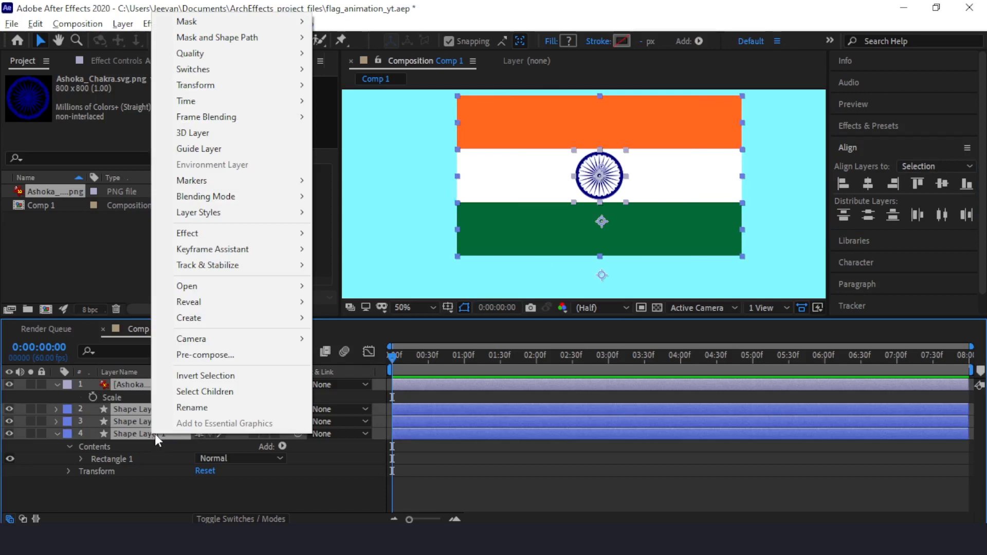
left_click(220, 356)
type("flag")
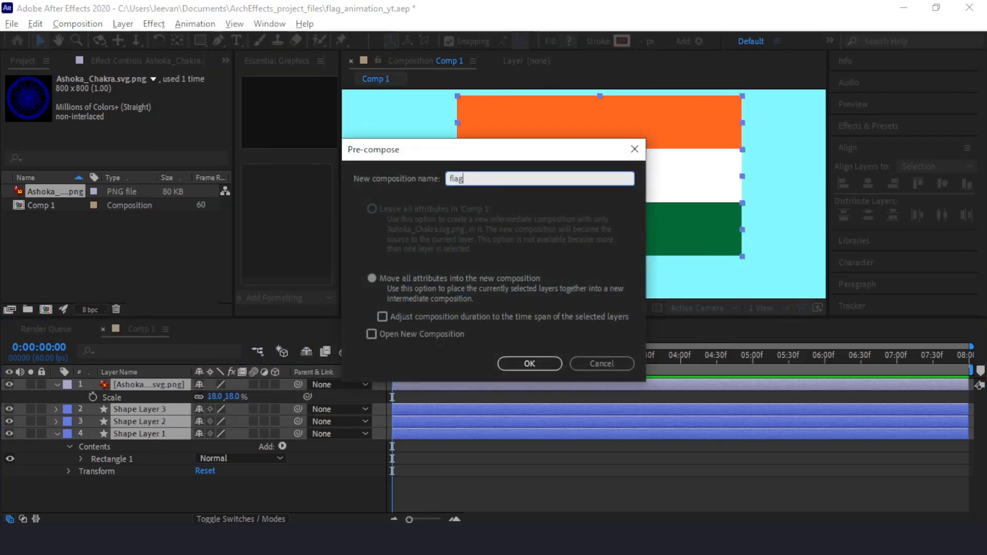
left_click(534, 363)
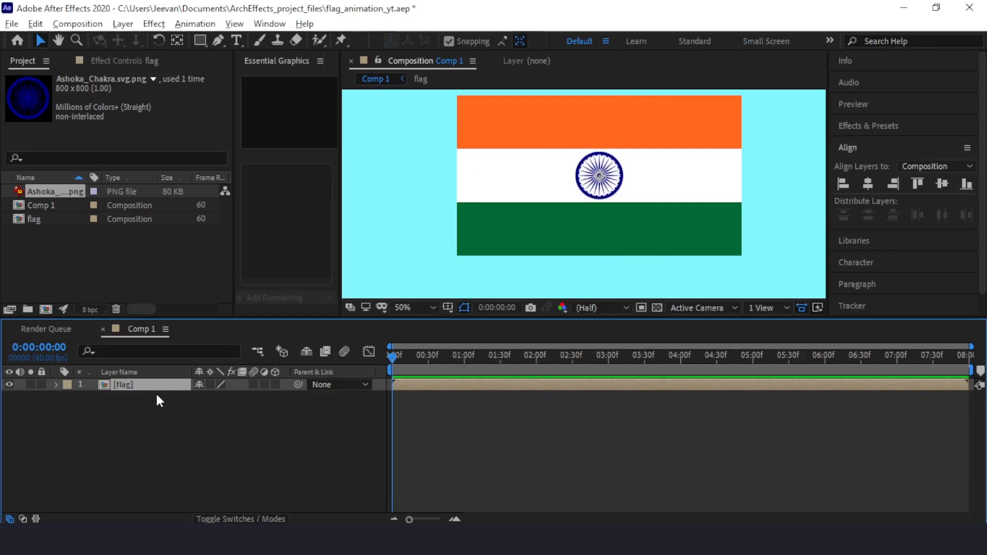
Find the Wave Warp distort effect and apply it to the flag layer.
left_click(897, 125)
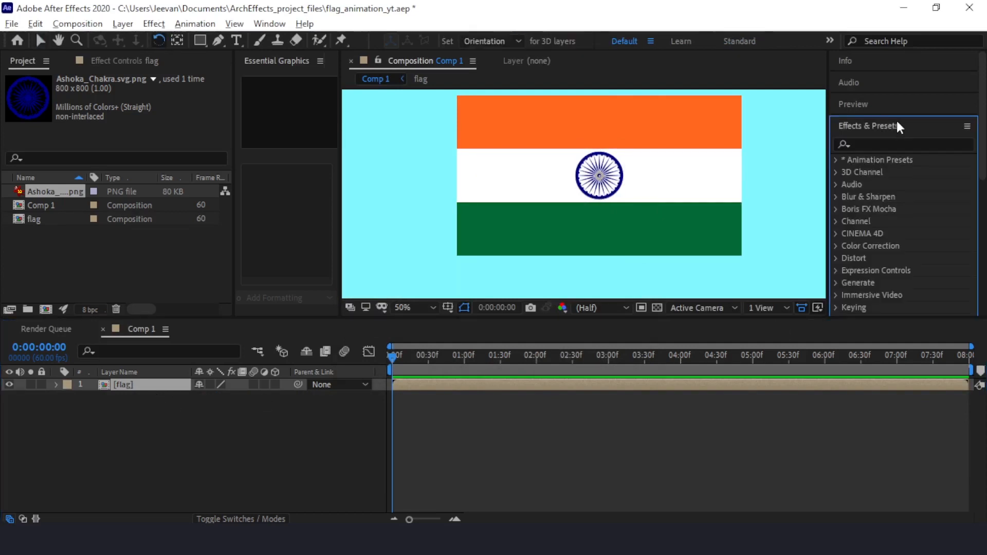
left_click(906, 144)
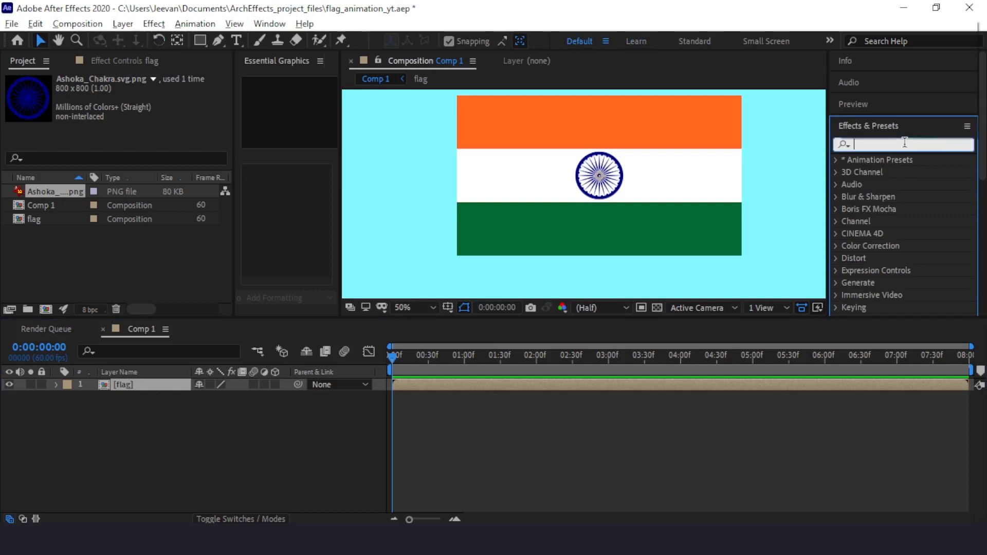
type("wave w")
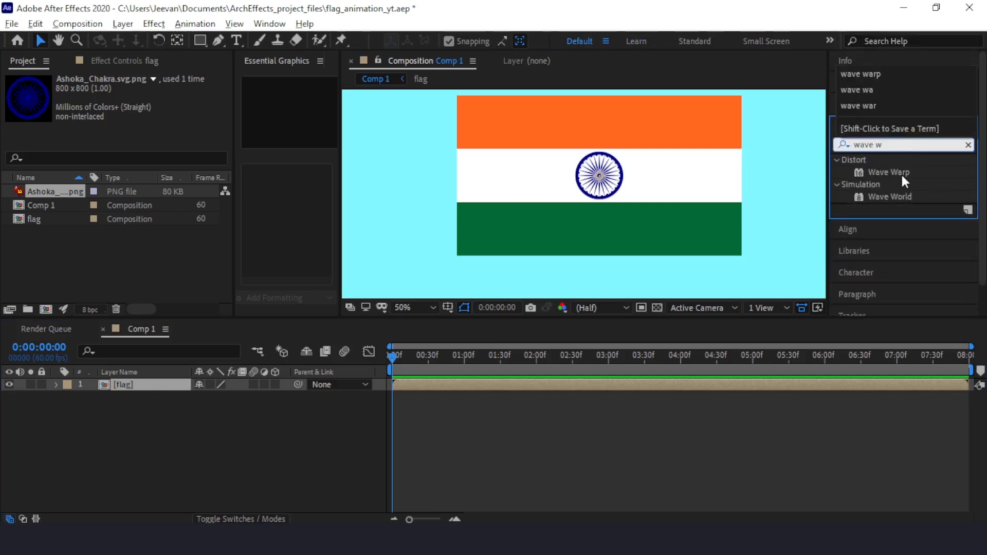
left_click_drag(900, 173, 583, 199)
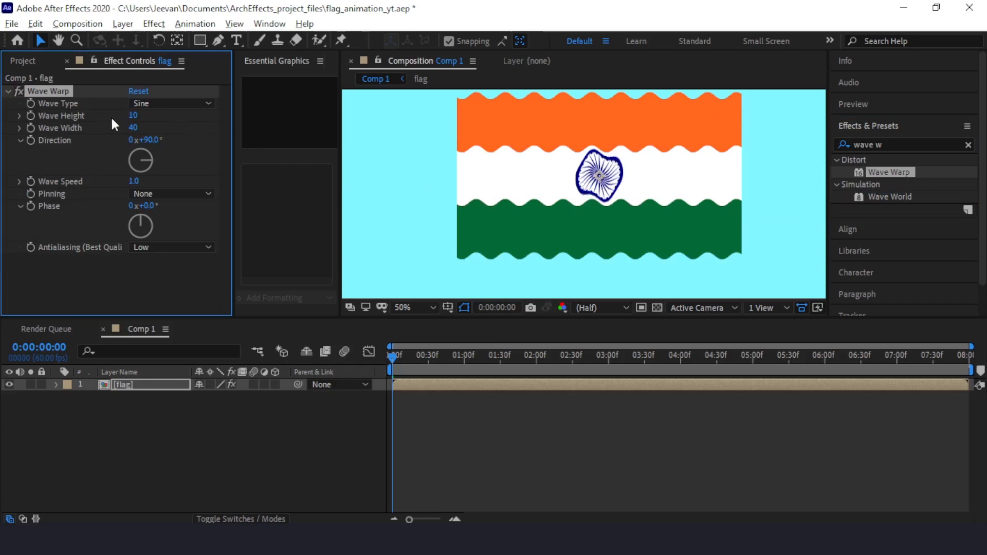
Set the Wave Warp height to 6 and the wave width to 120.
left_click(133, 116)
type("6")
key("Tab")
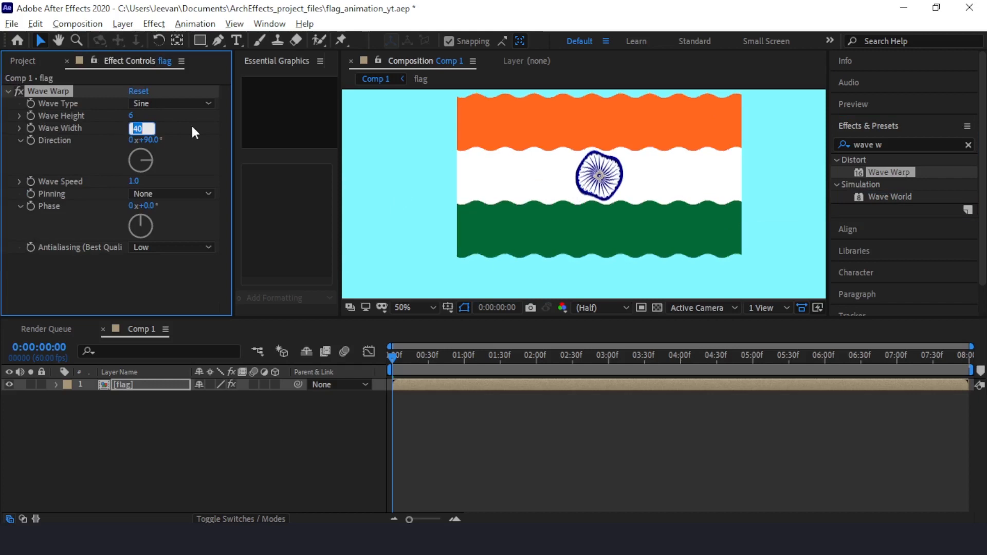
type("120")
key("Return")
Set the Wave Warp direction to 120° and the wave speed to 0.5.
left_click(150, 139)
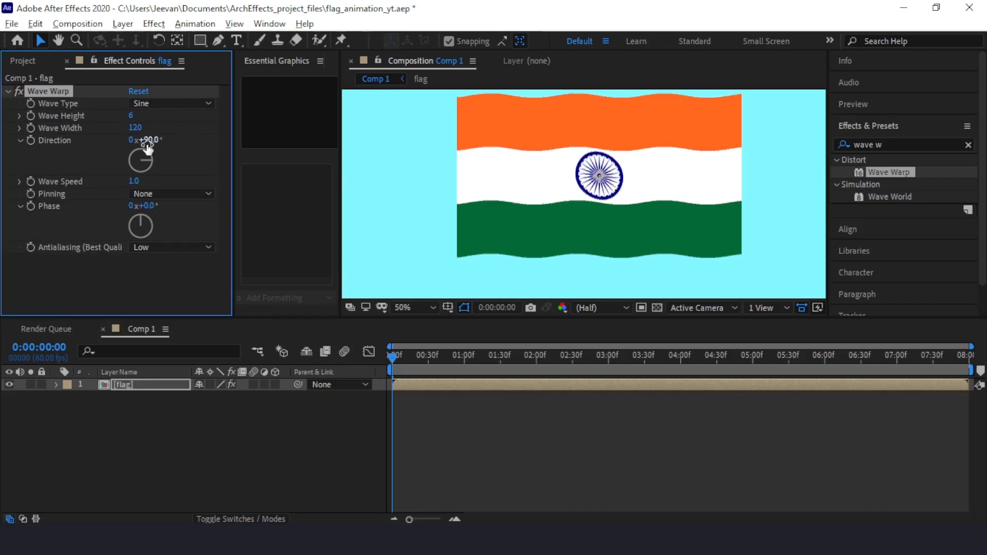
type("120")
key("Return")
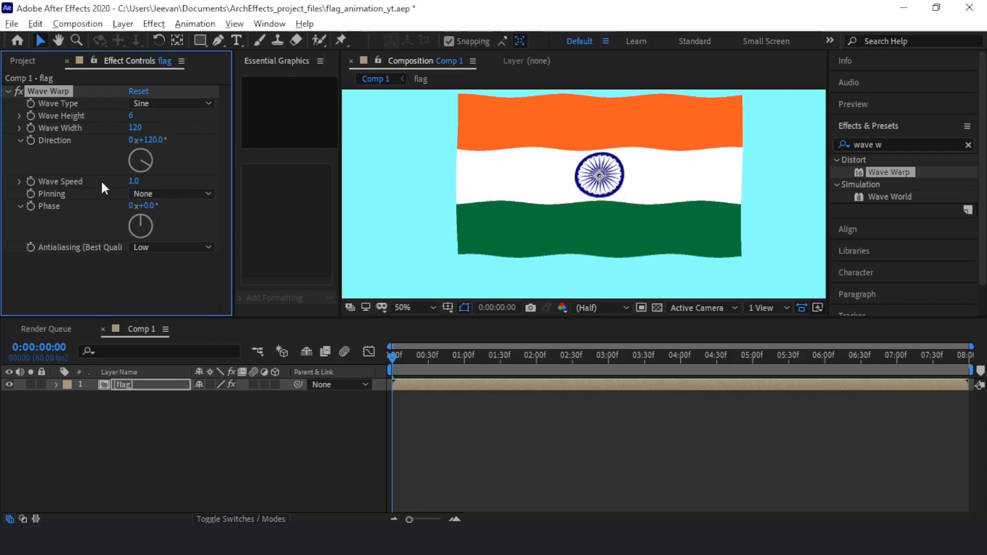
left_click(134, 181)
type("0.5")
key("Return")
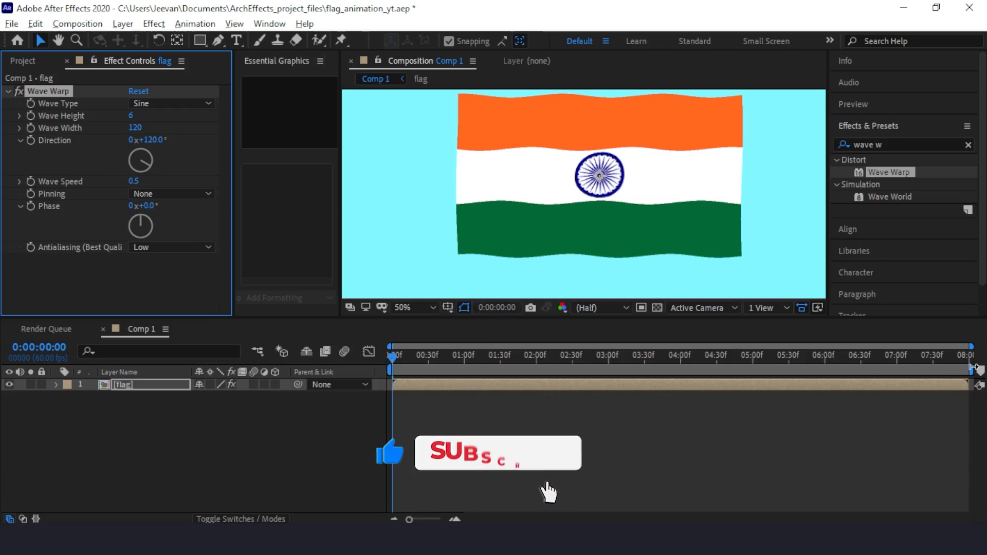
Shorten the Comp 1 work area to end at about 3 seconds and preview the waving flag.
left_click_drag(970, 366, 612, 365)
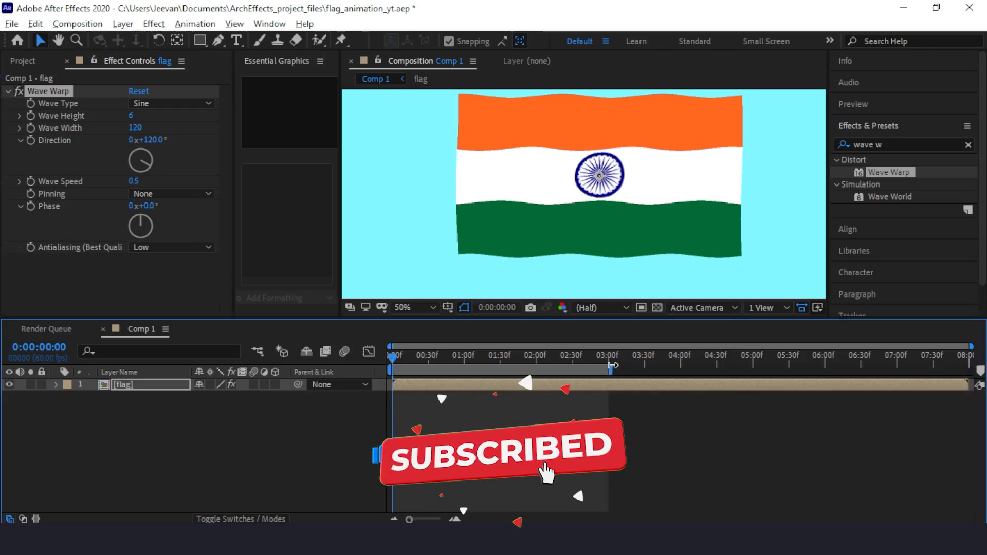
key("space")
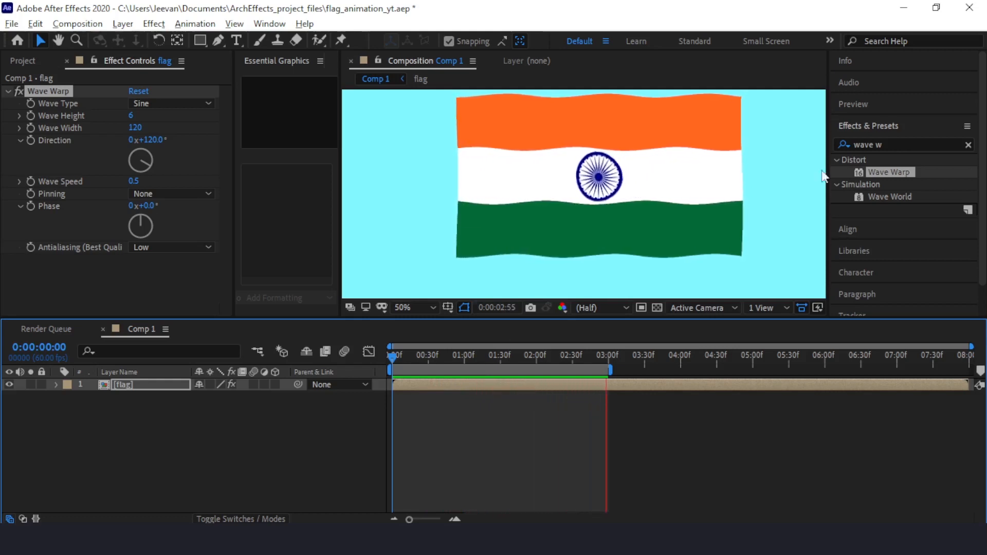
key("space")
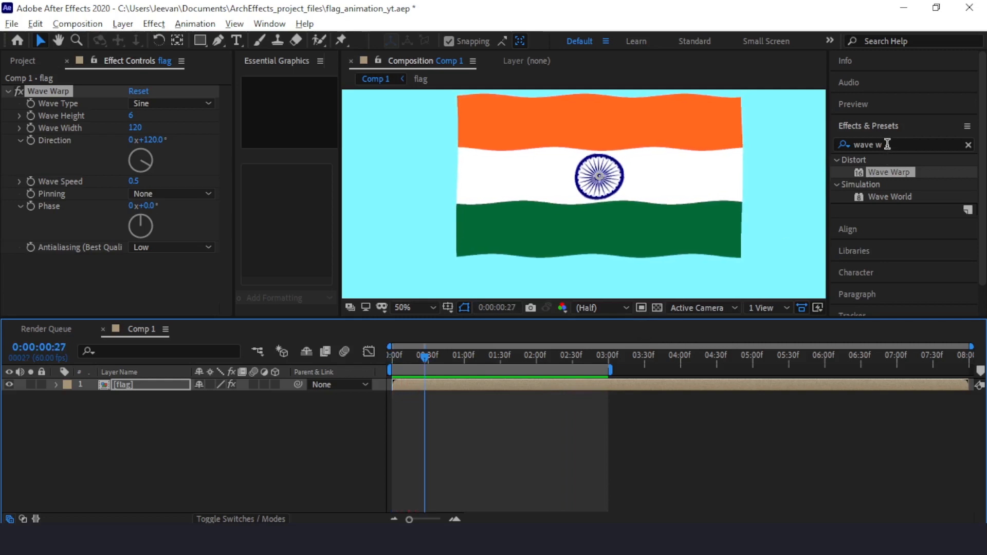
Find the Mesh Warp distort effect and apply it to the flag layer.
left_click_drag(888, 144, 812, 145)
type("mesh war")
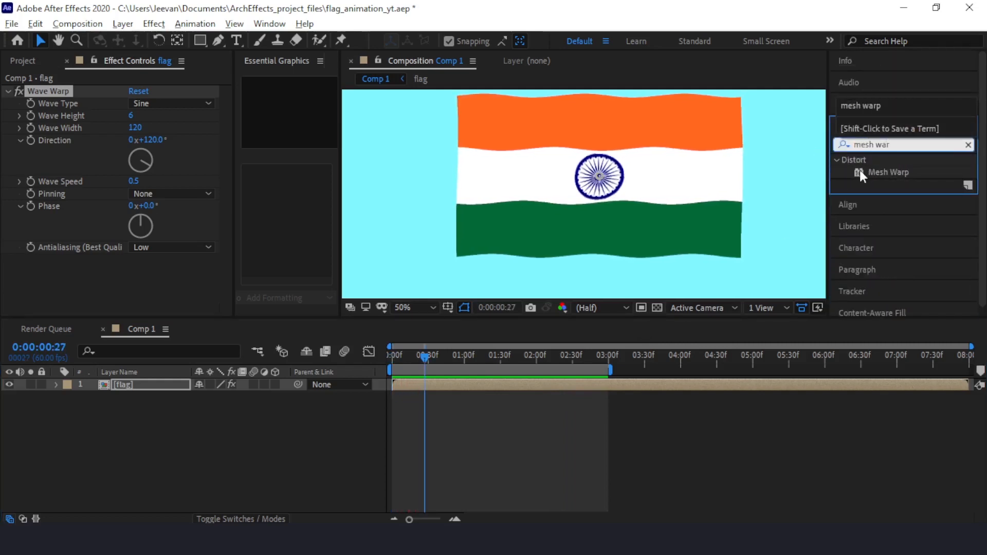
left_click_drag(860, 172, 559, 190)
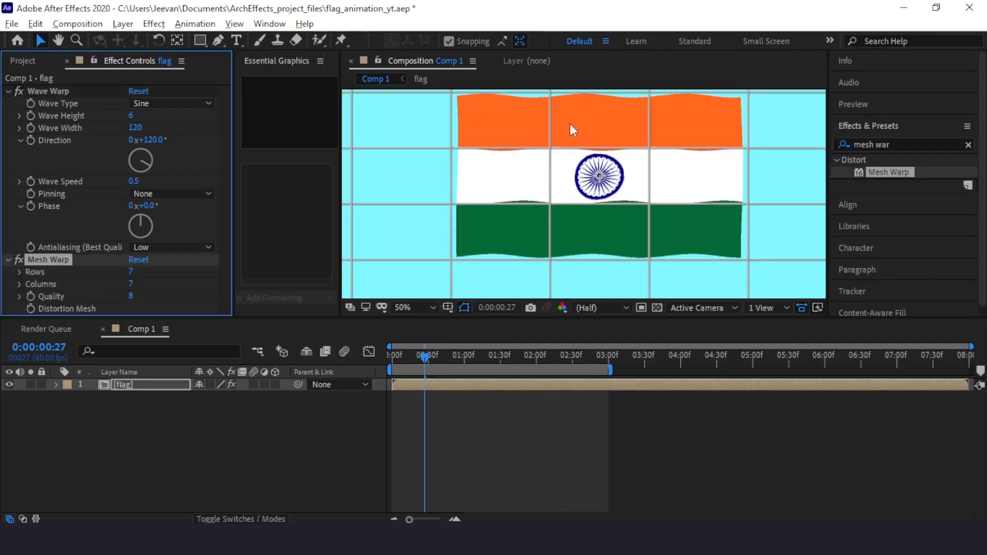
Bend the vertical mesh line left of the chakra into an S-curve at the white bar's upper and lower edges.
scroll(563, 108, "up", 2)
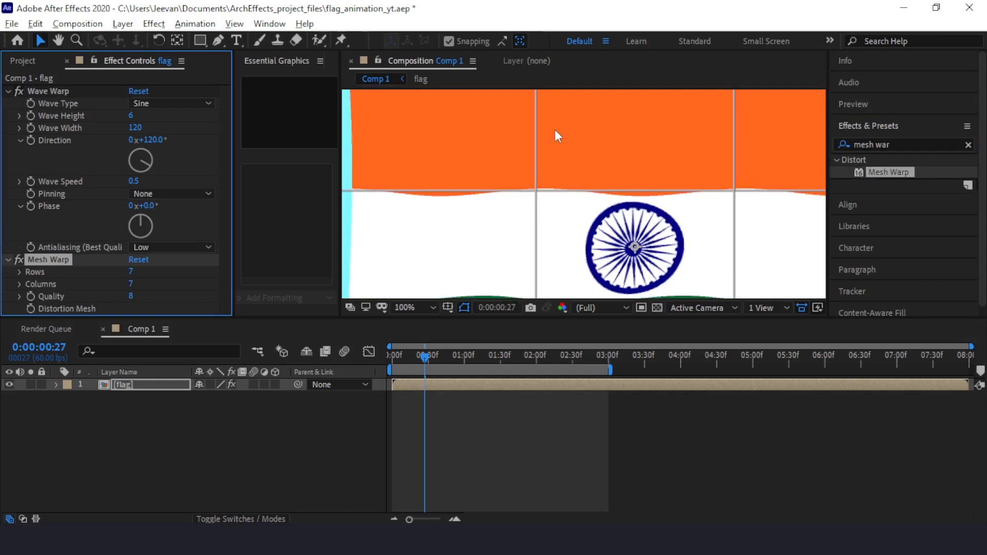
scroll(553, 134, "down", 3)
scroll(552, 135, "up", 2)
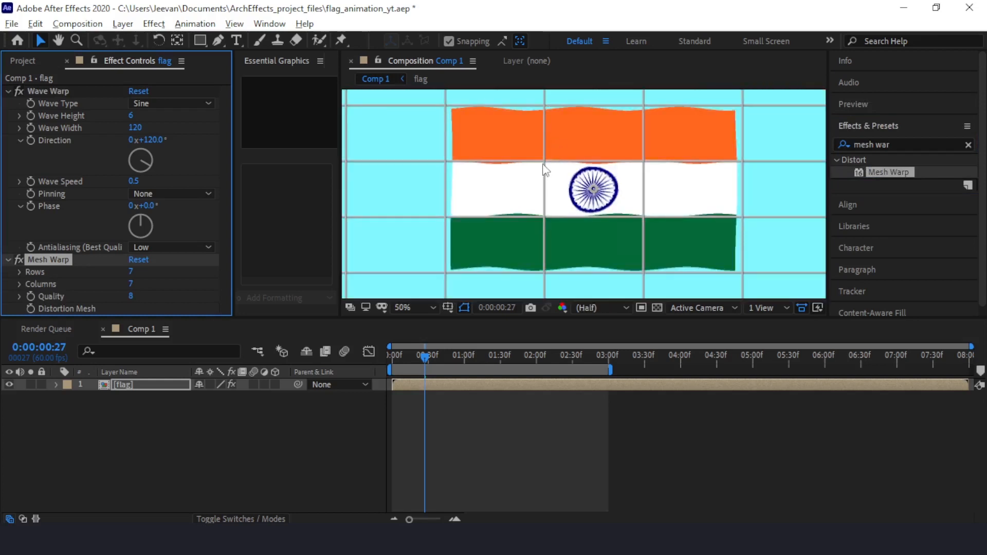
left_click(544, 161)
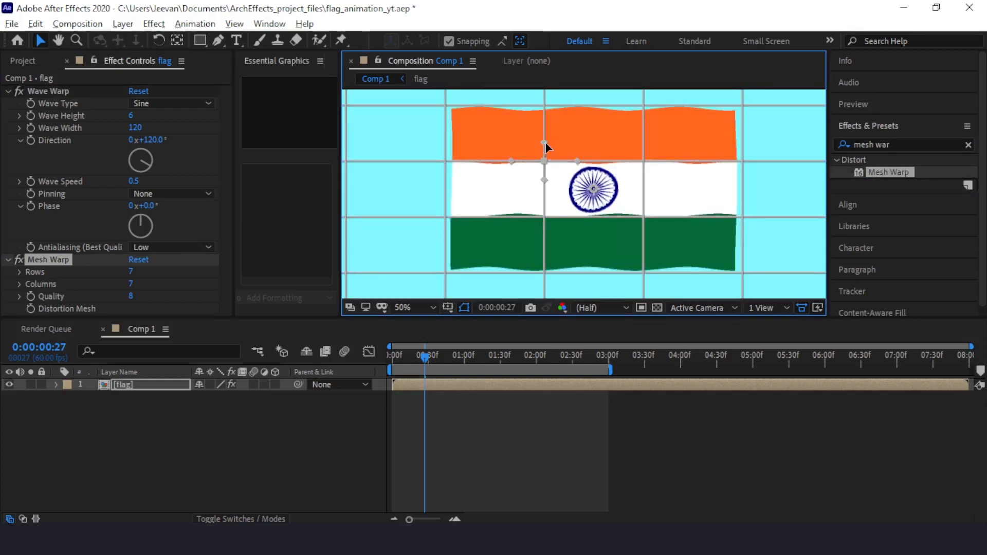
left_click_drag(545, 144, 550, 143)
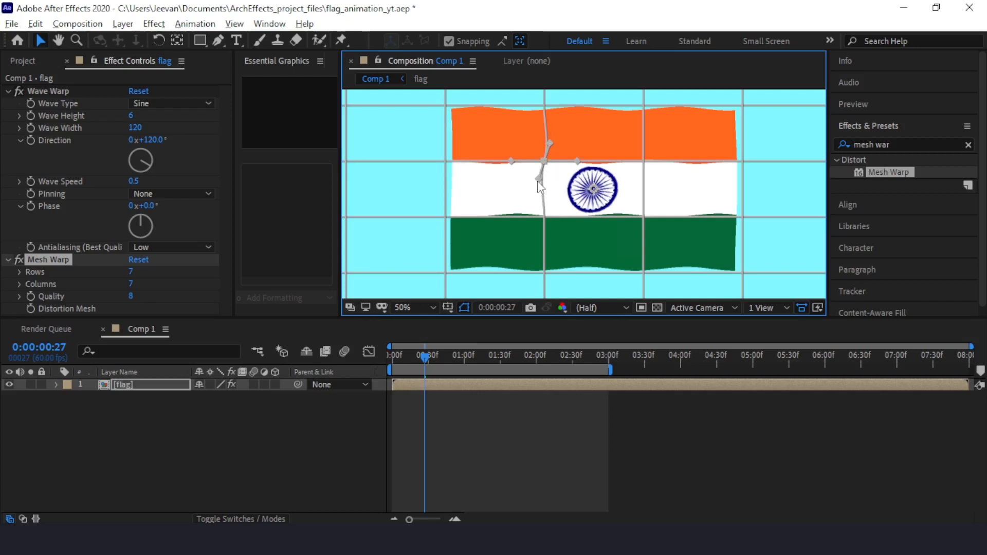
left_click_drag(538, 180, 534, 186)
left_click_drag(550, 143, 552, 143)
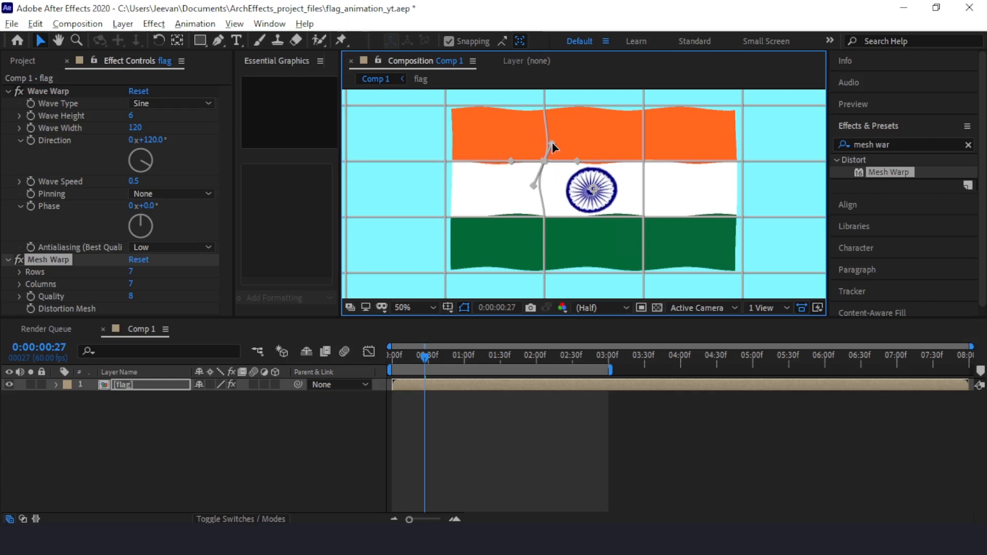
left_click(544, 217)
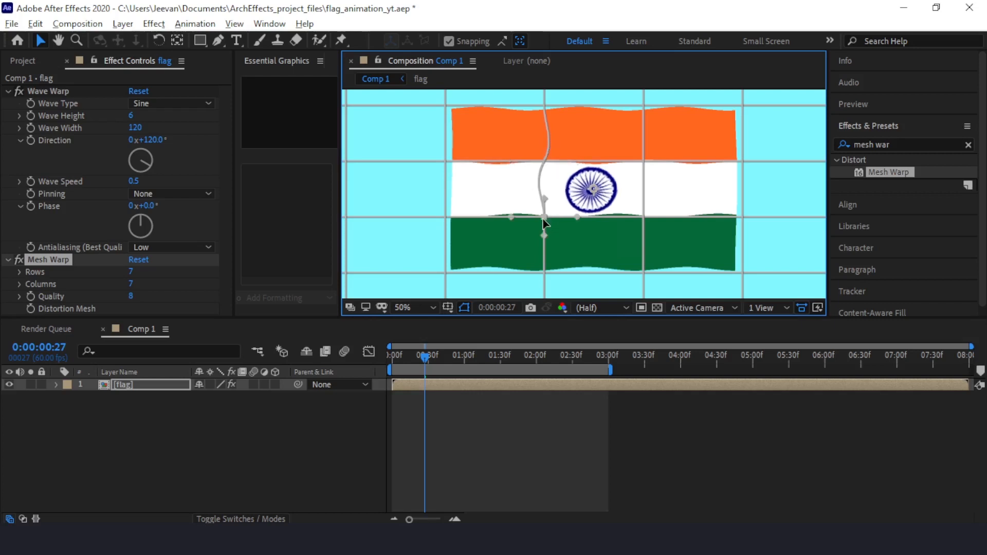
left_click_drag(546, 197, 550, 199)
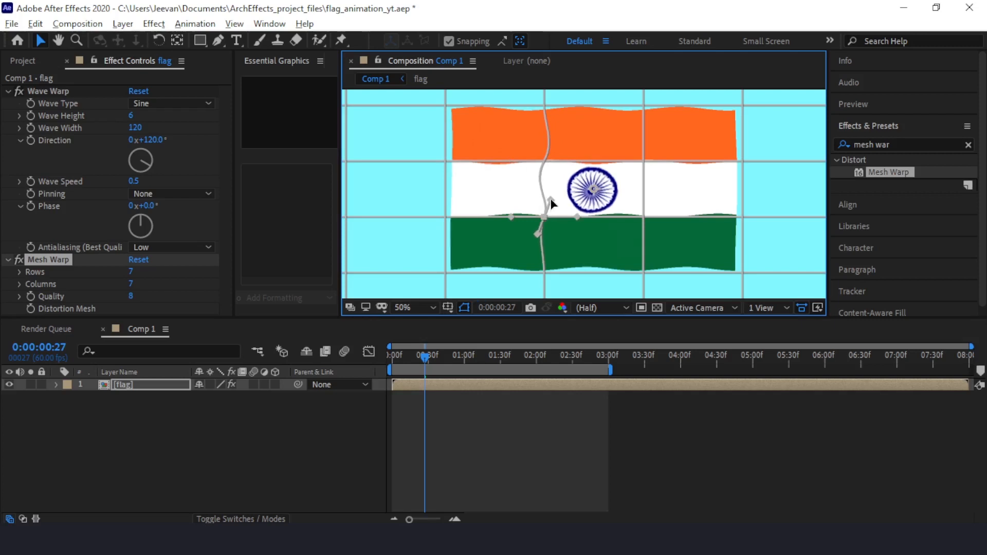
Bend the vertical mesh line right of the chakra into a matching curve at the white bar's upper and lower edges.
left_click(643, 161)
left_click_drag(644, 143, 649, 143)
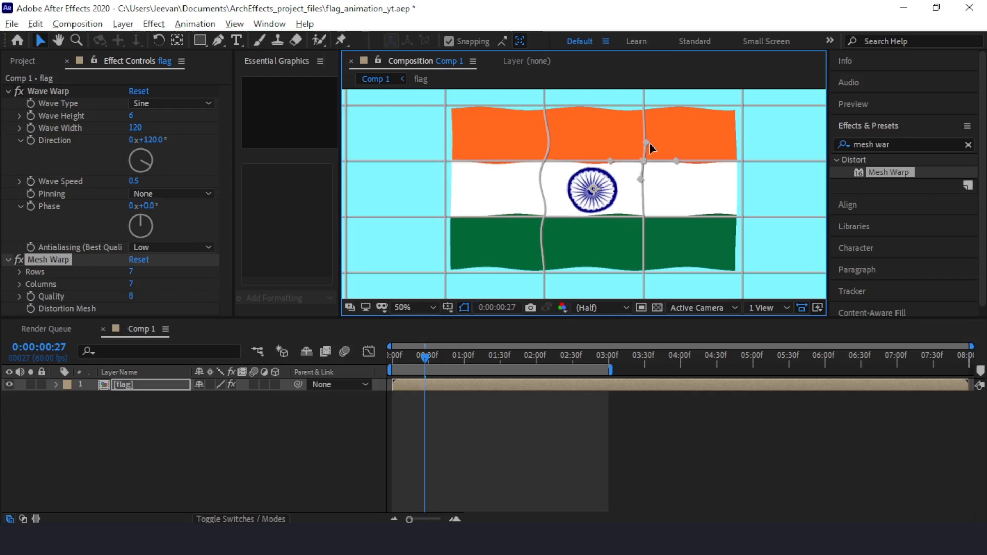
left_click(644, 218)
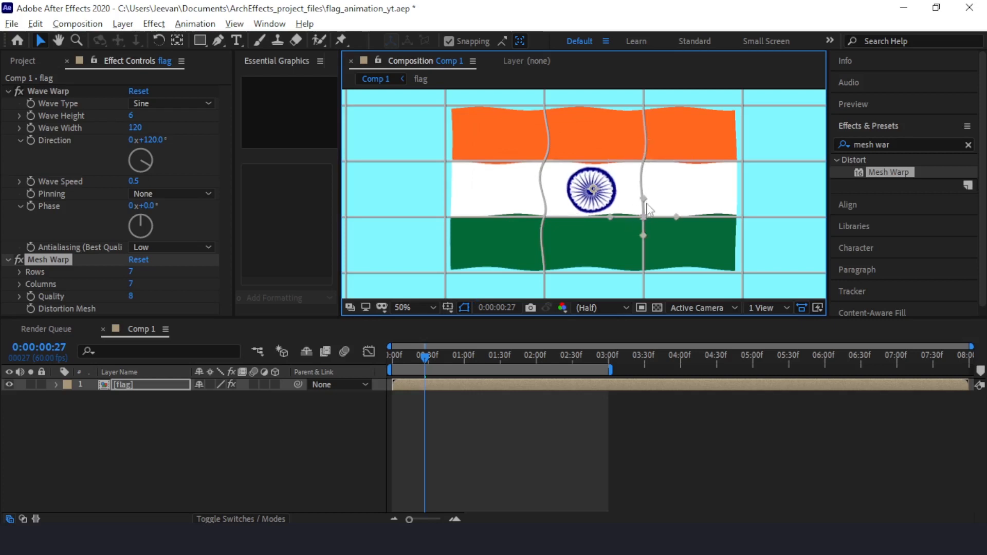
left_click_drag(644, 201, 652, 202)
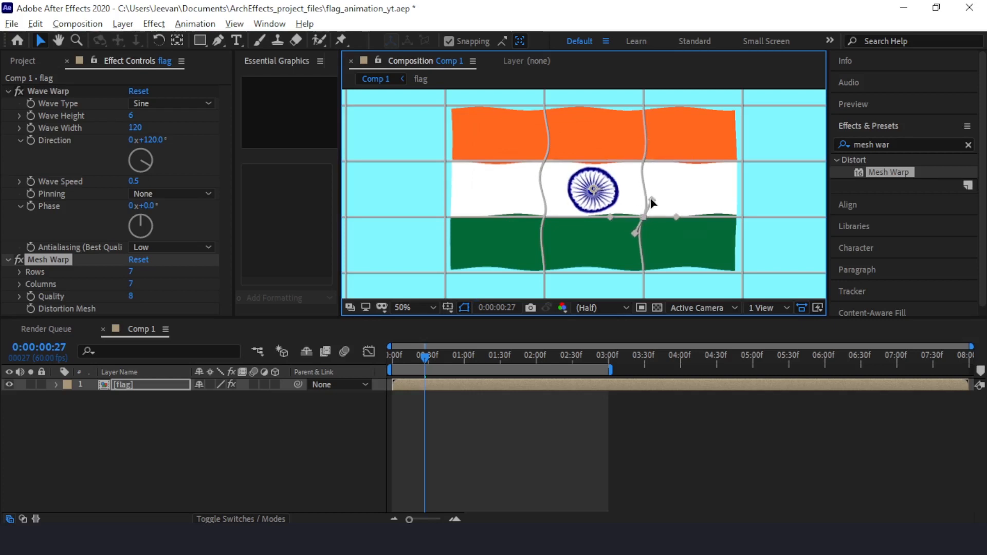
Curve the two vertical mesh lines beside the chakra where they cross the orange bar's top edge.
left_click(545, 106)
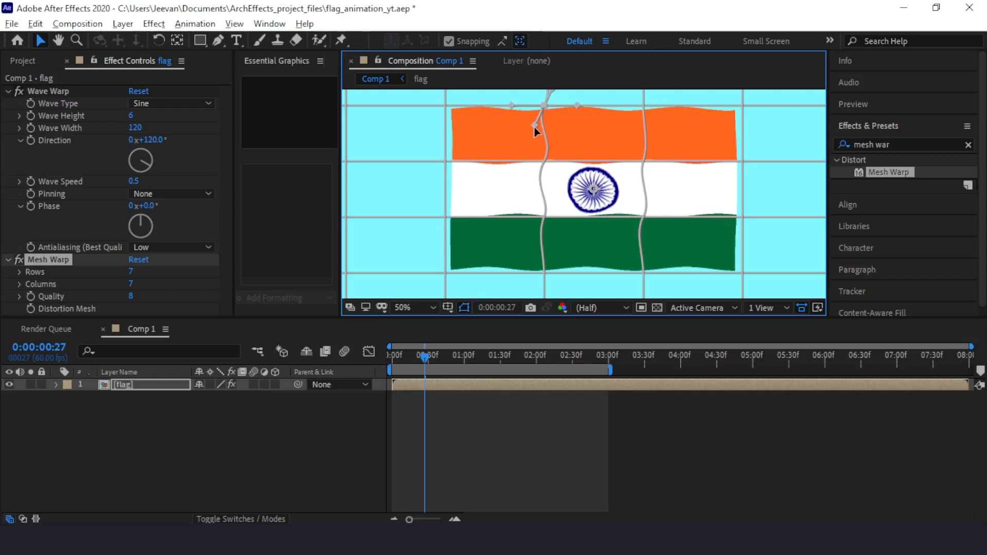
left_click(643, 105)
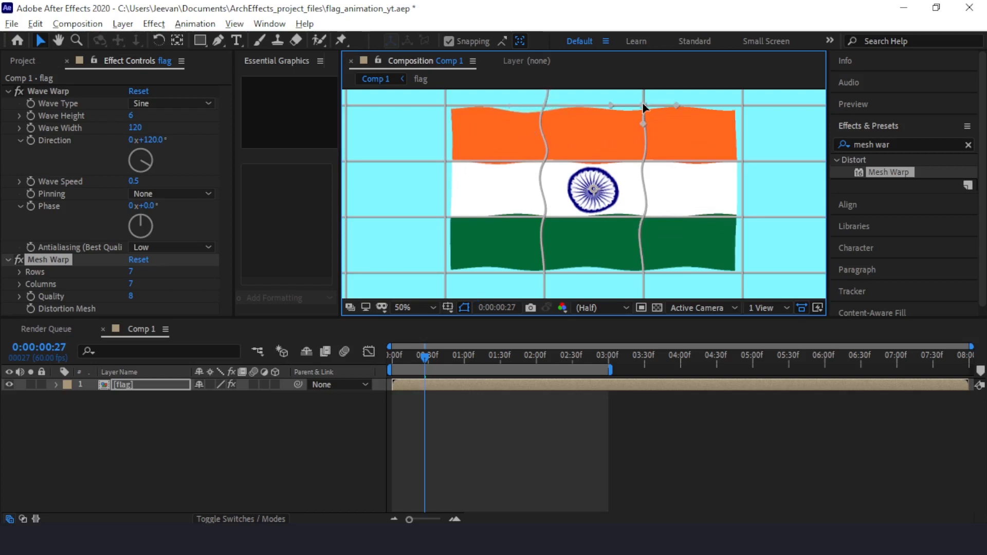
left_click_drag(643, 124, 629, 132)
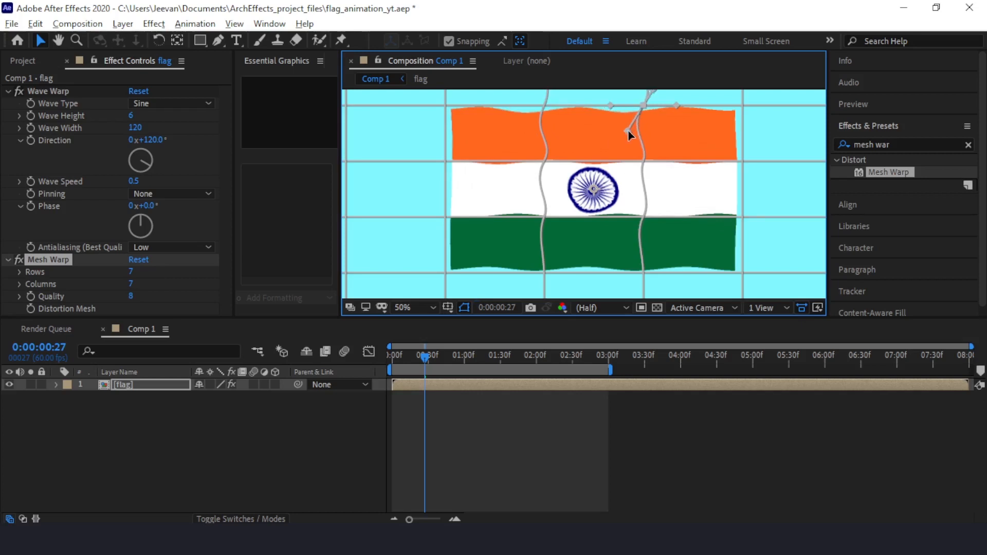
Bend the mesh line along the flag's right edge at both white-bar boundaries and preview the animation from the start.
left_click(742, 161)
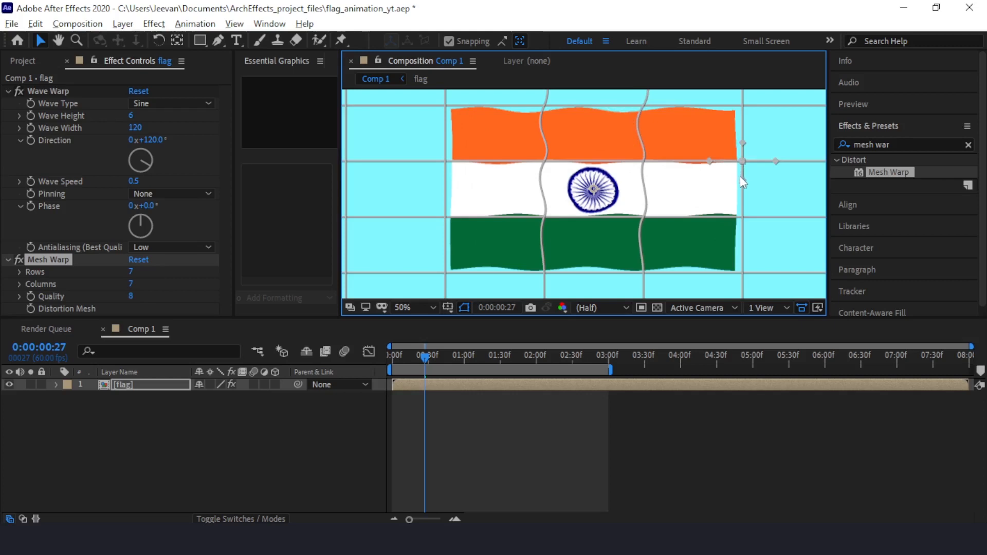
left_click_drag(740, 180, 733, 182)
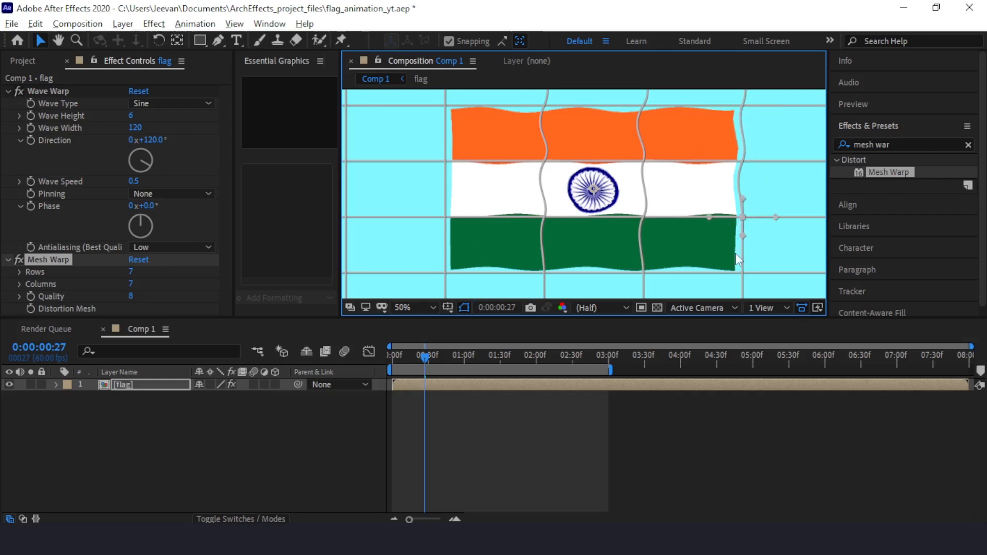
left_click_drag(737, 237, 736, 237)
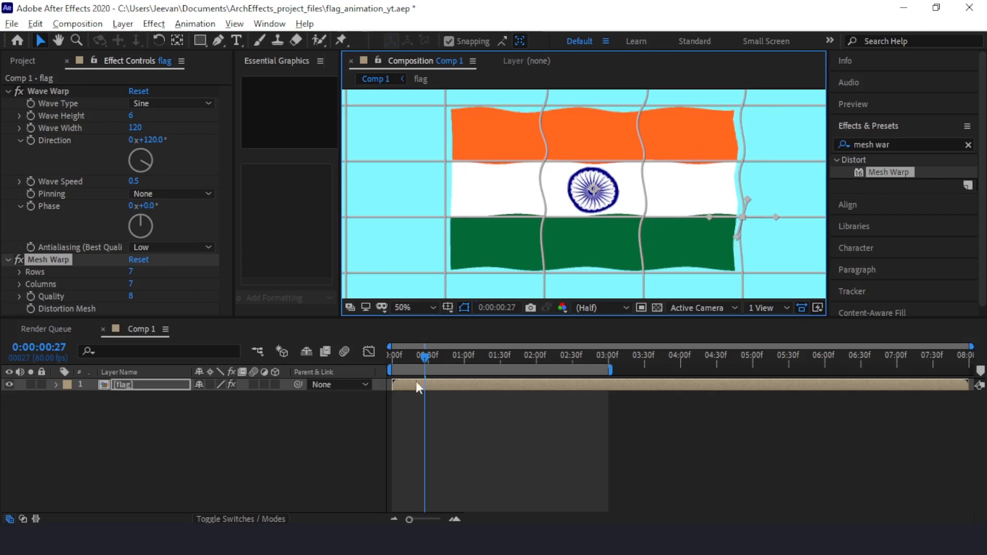
left_click_drag(425, 356, 374, 359)
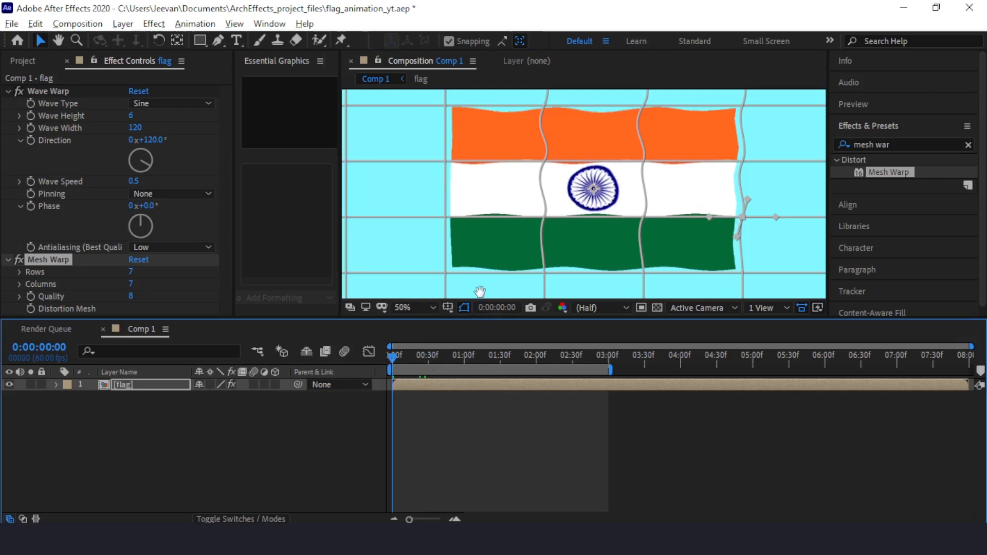
key("space")
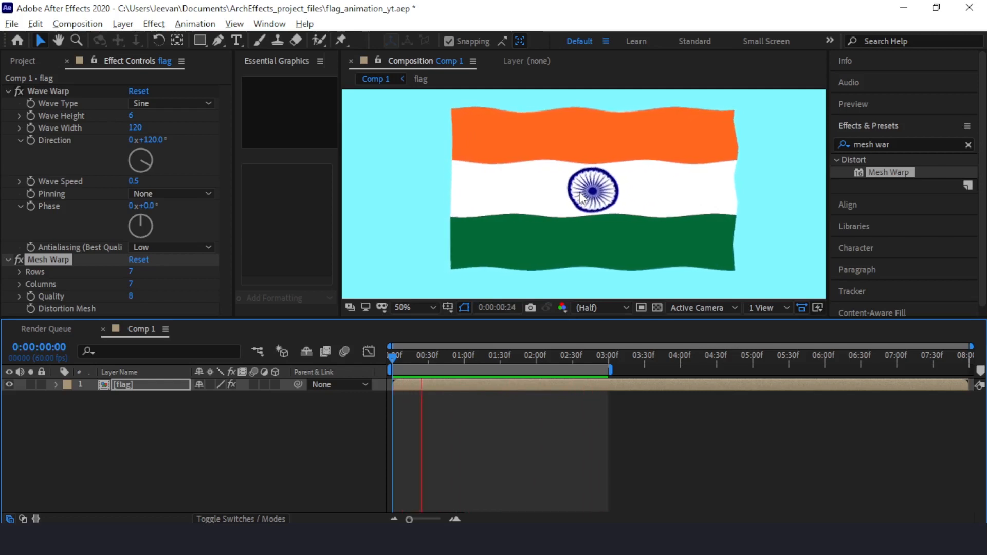
Apply the Fractal Noise effect to the flag layer and set its blending mode to Multiply.
left_click(885, 144)
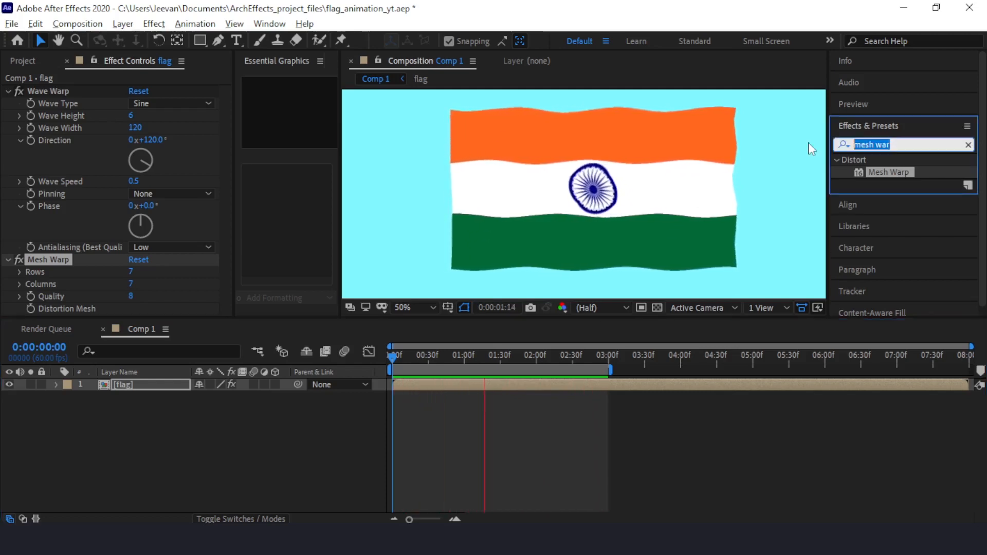
type("fract")
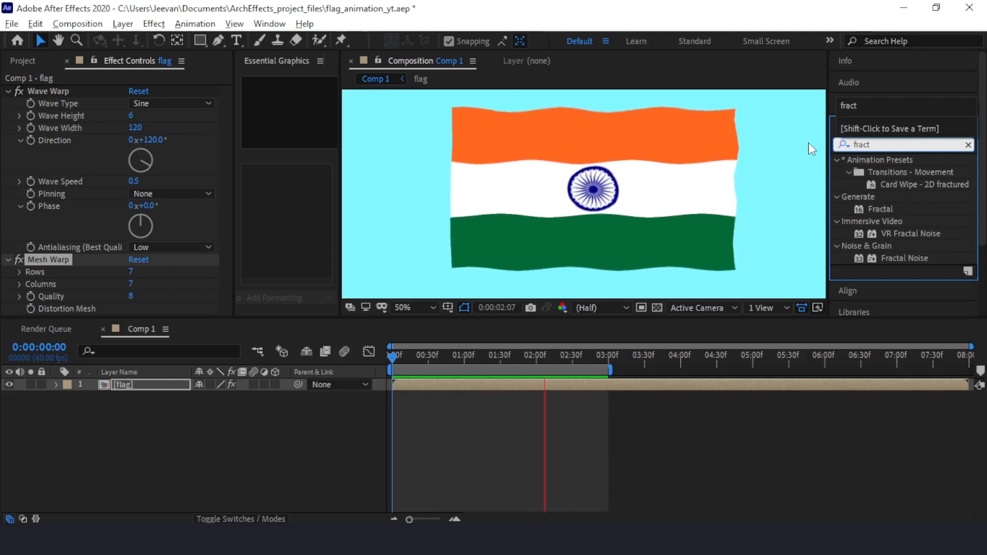
left_click_drag(889, 257, 607, 186)
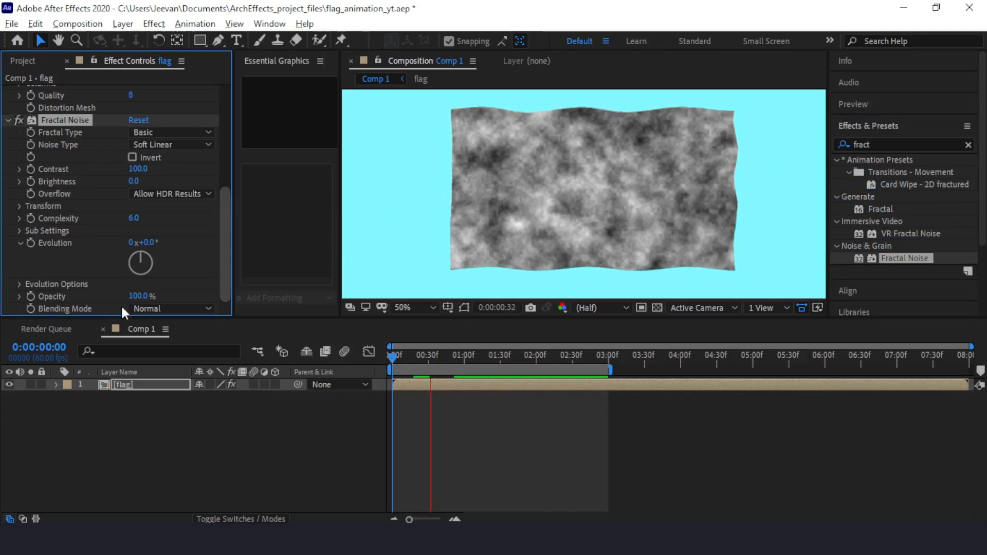
left_click(149, 309)
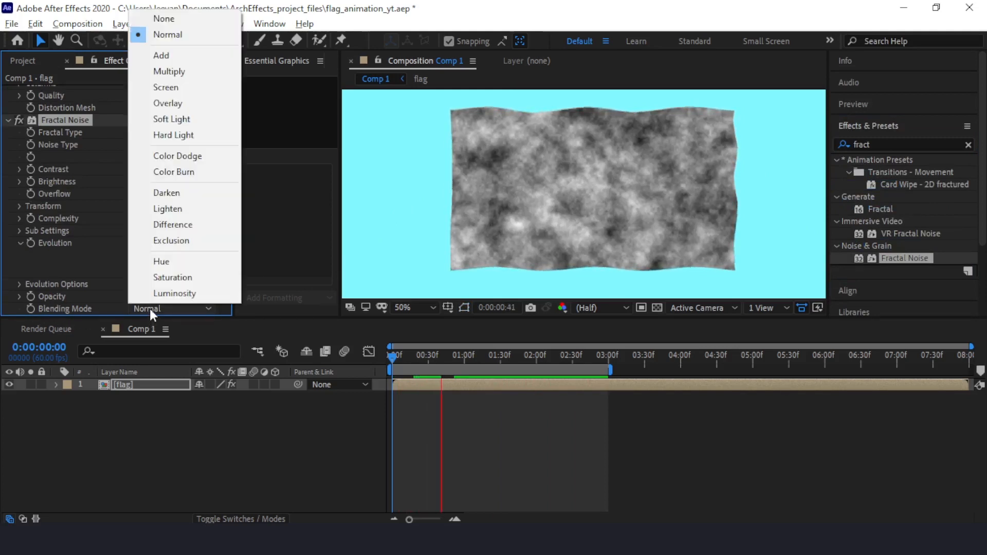
left_click(190, 73)
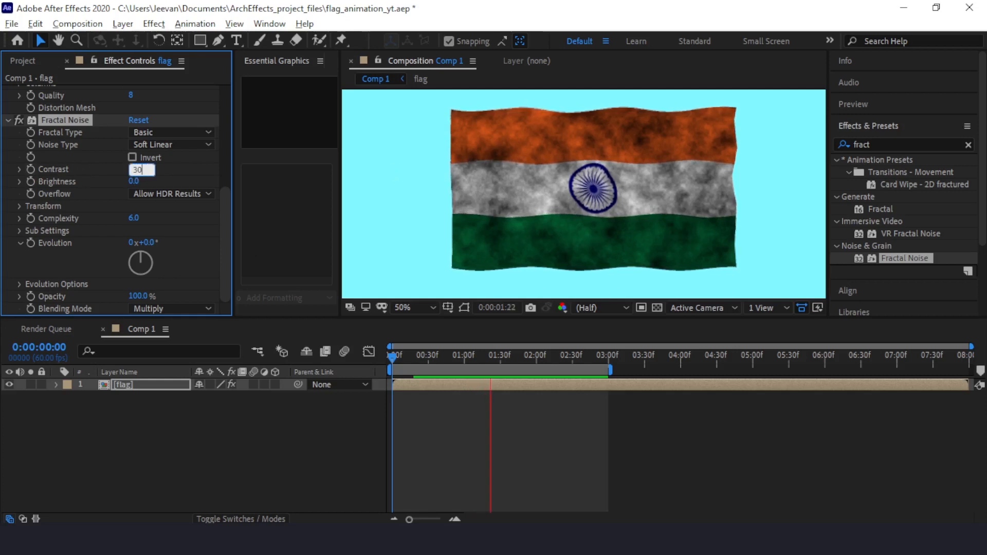
Set the Fractal Noise contrast to 30 and brightness to 45.
key("Return")
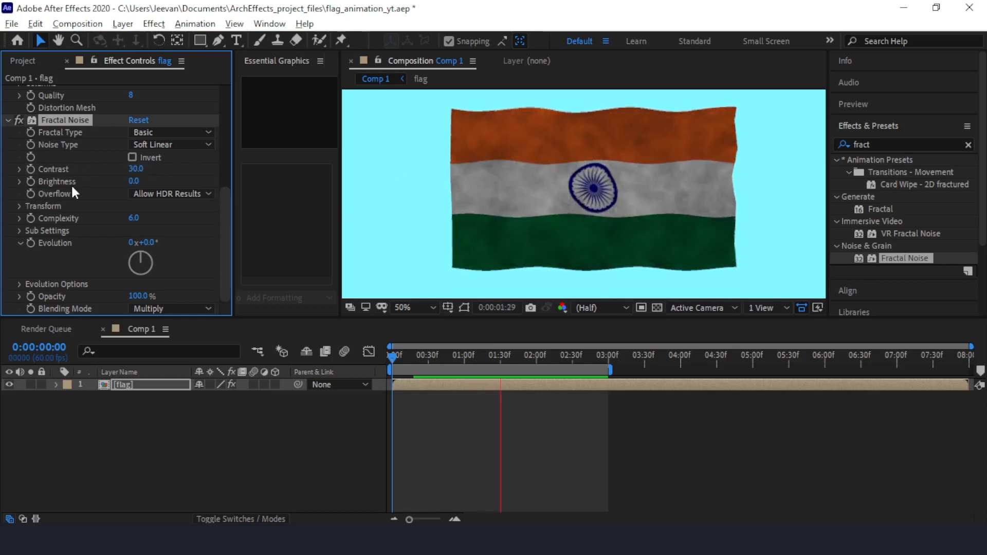
key("Tab")
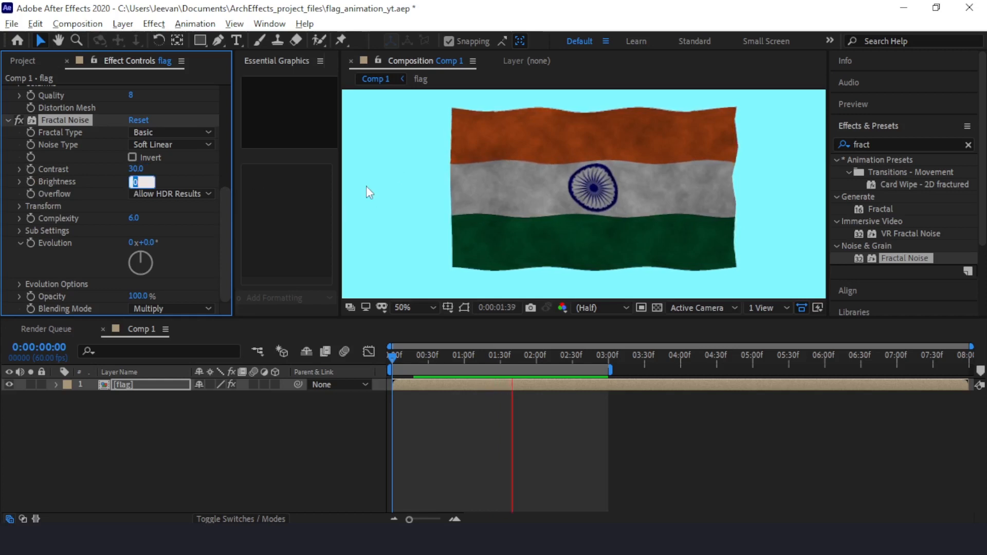
key("Return")
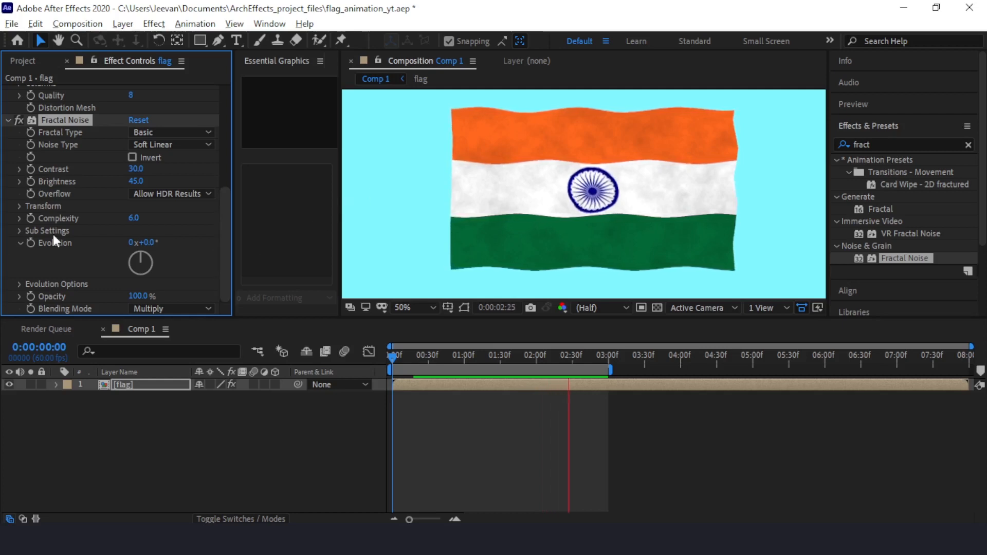
Set the Fractal Noise Sub Scaling to 100 and preview the animation from the start.
left_click(18, 229)
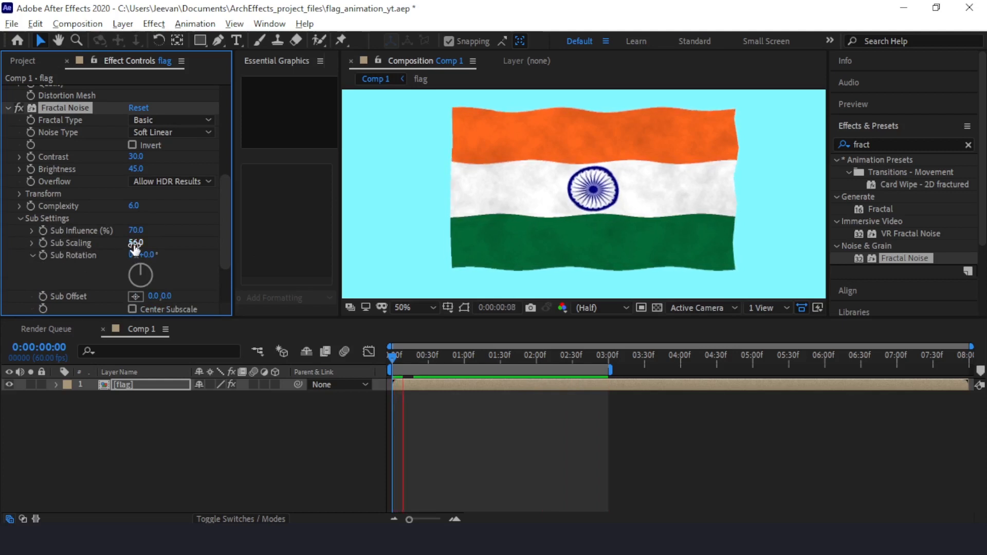
type("100")
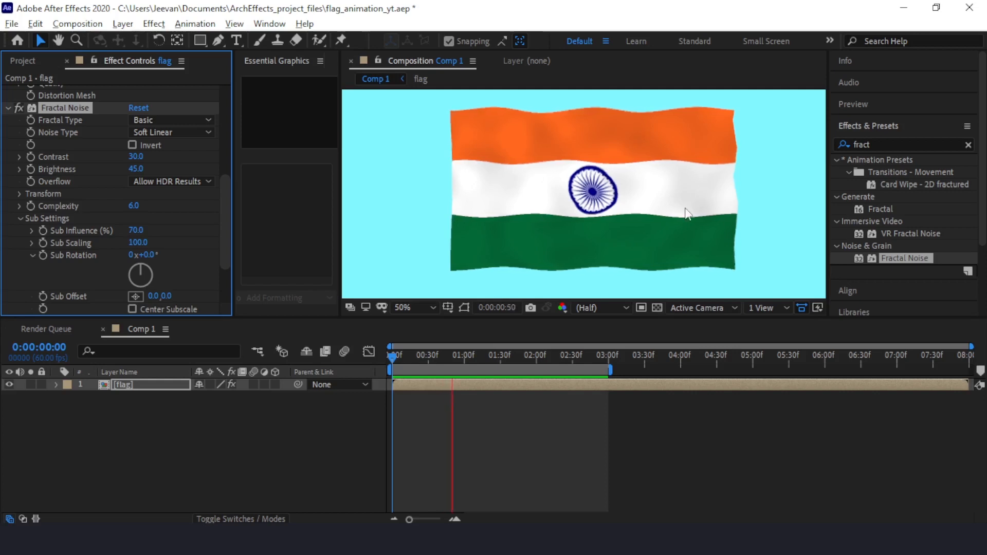
left_click(538, 356)
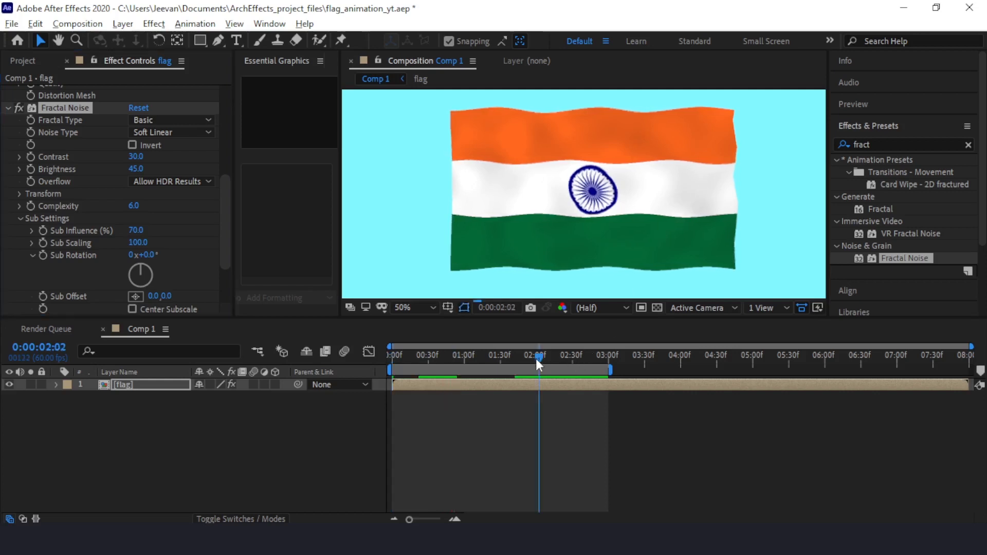
left_click_drag(535, 359, 498, 356)
left_click_drag(378, 359, 359, 360)
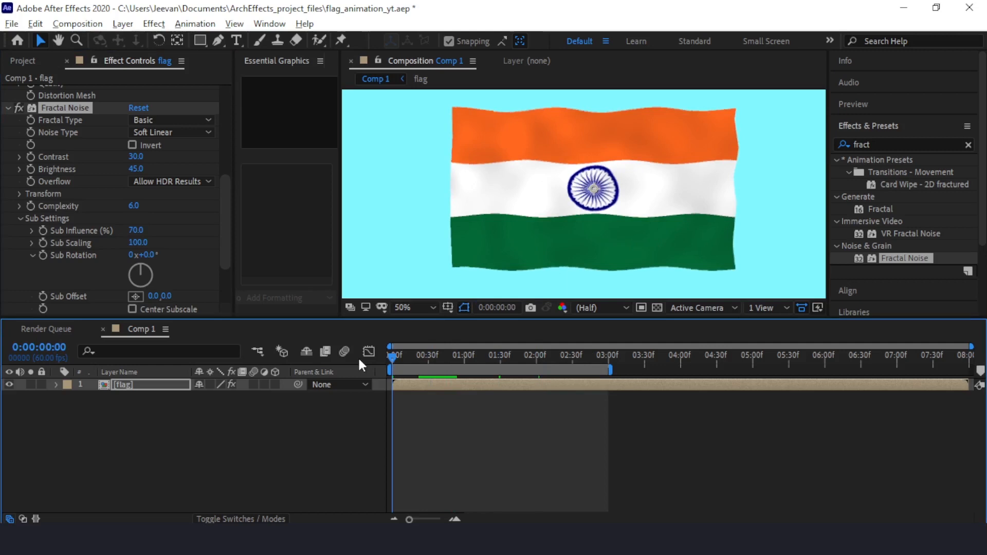
key("space")
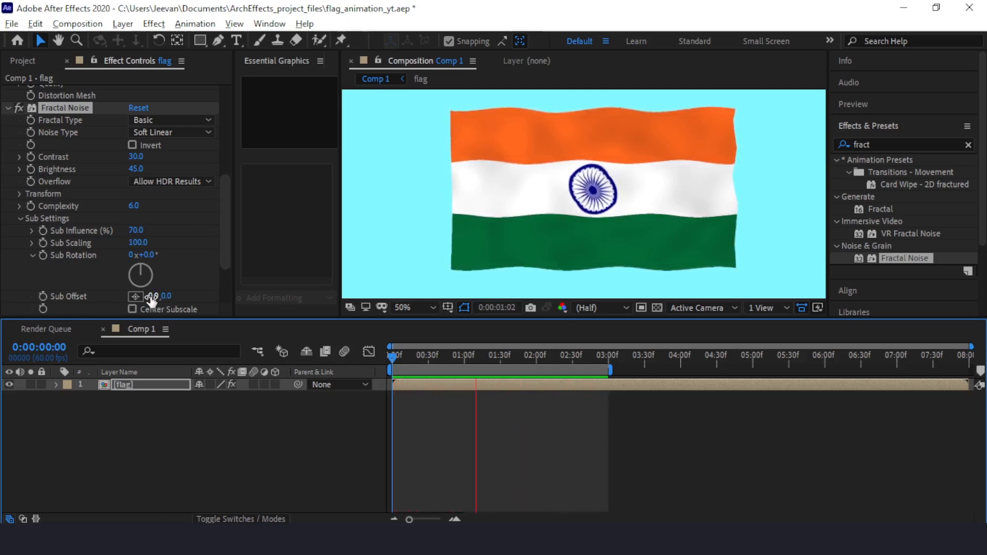
Try shifting the Fractal Noise Sub Offset horizontally, and reset its X value to 0.
left_click_drag(152, 296, 179, 311)
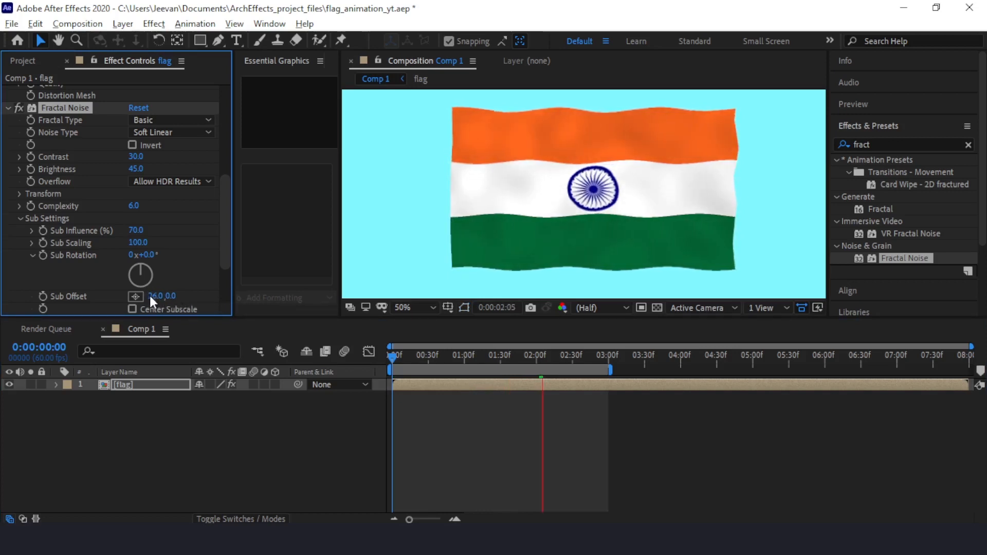
type("0")
key("Return")
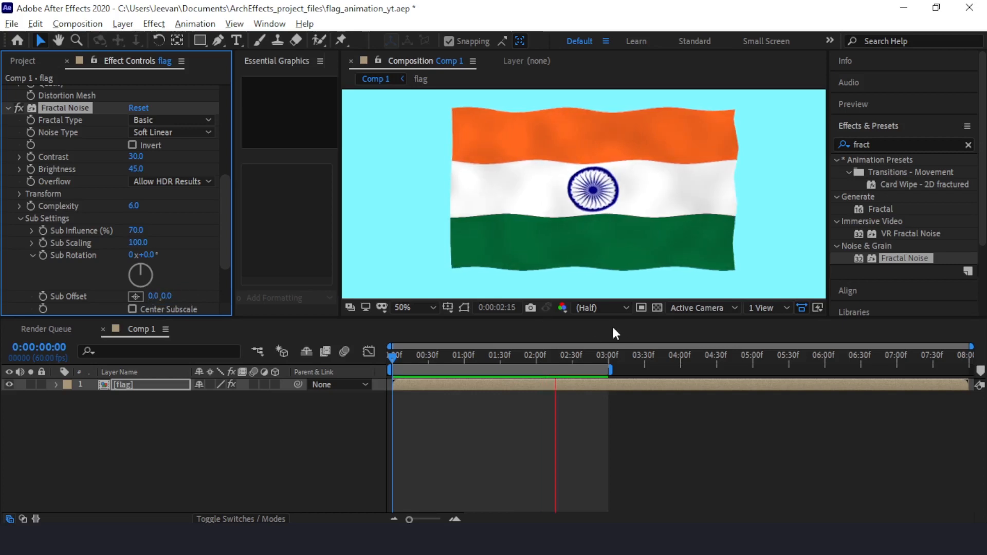
Keyframe the Fractal Noise Sub Offset from 0, 0 at the first frame to 200, 0 at 0:00:03:00 and preview from the start.
key("space")
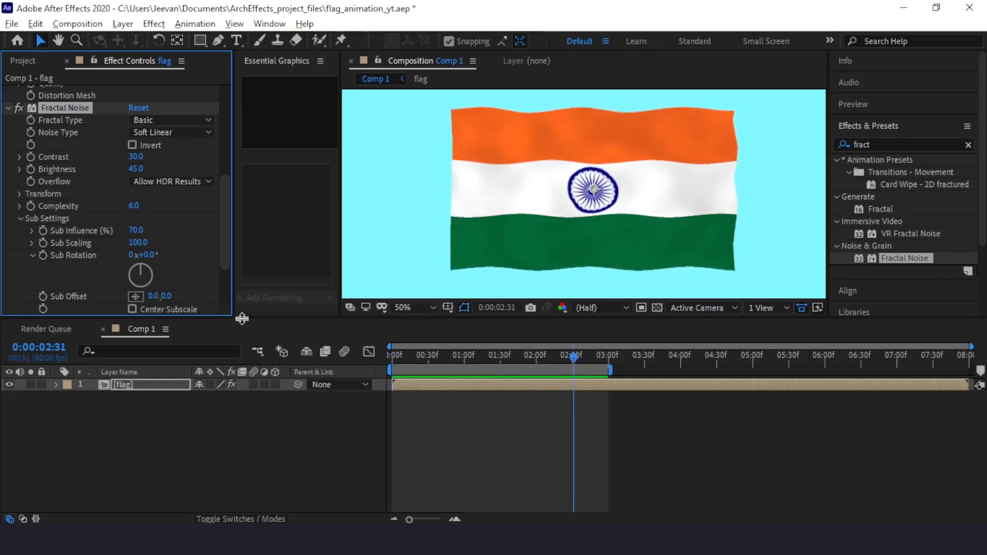
key("Home")
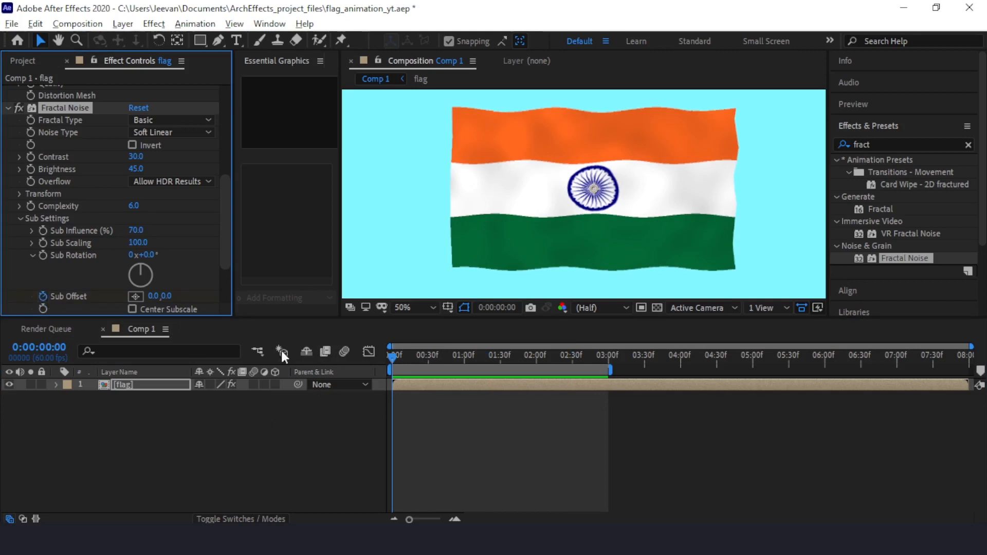
left_click_drag(391, 355, 608, 362)
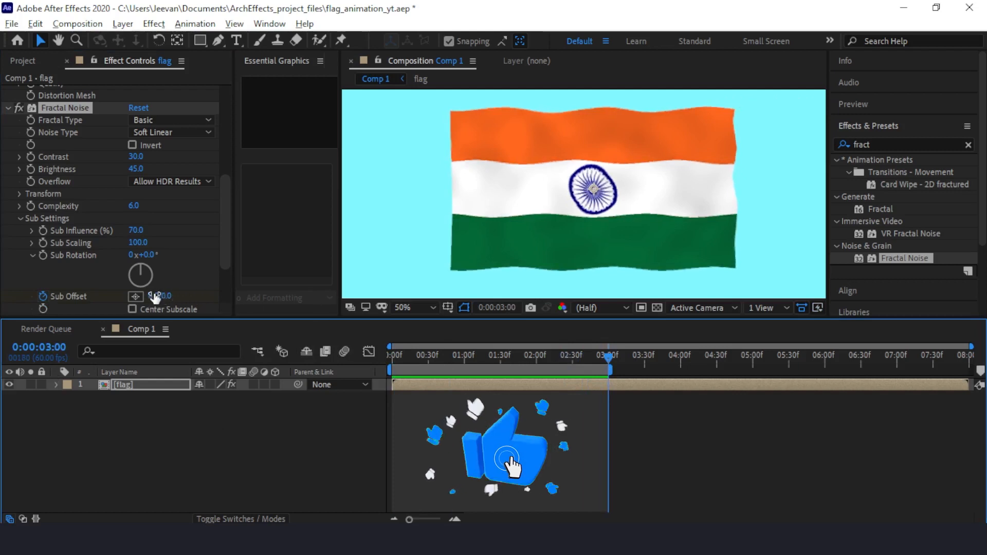
left_click(152, 296)
type("200")
key("Return")
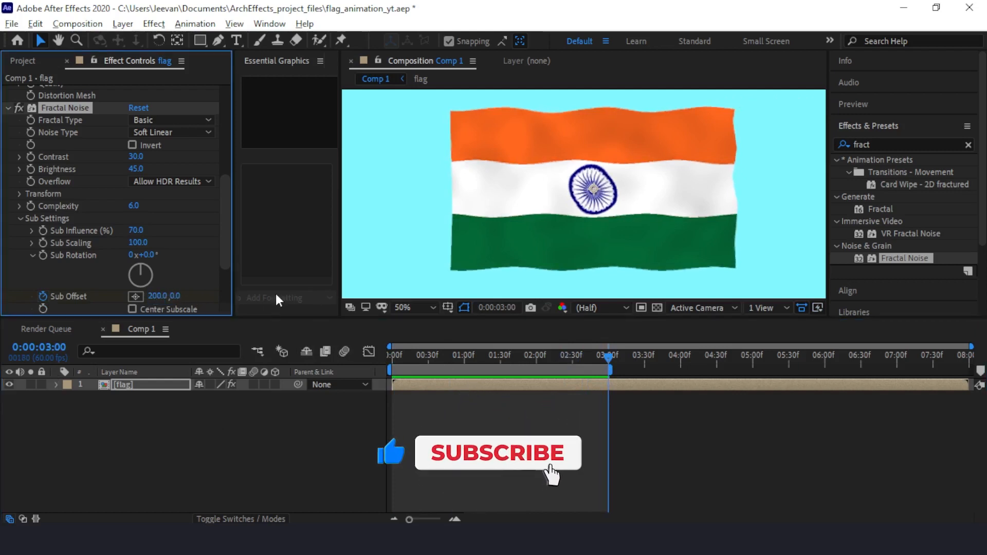
left_click_drag(609, 363, 345, 359)
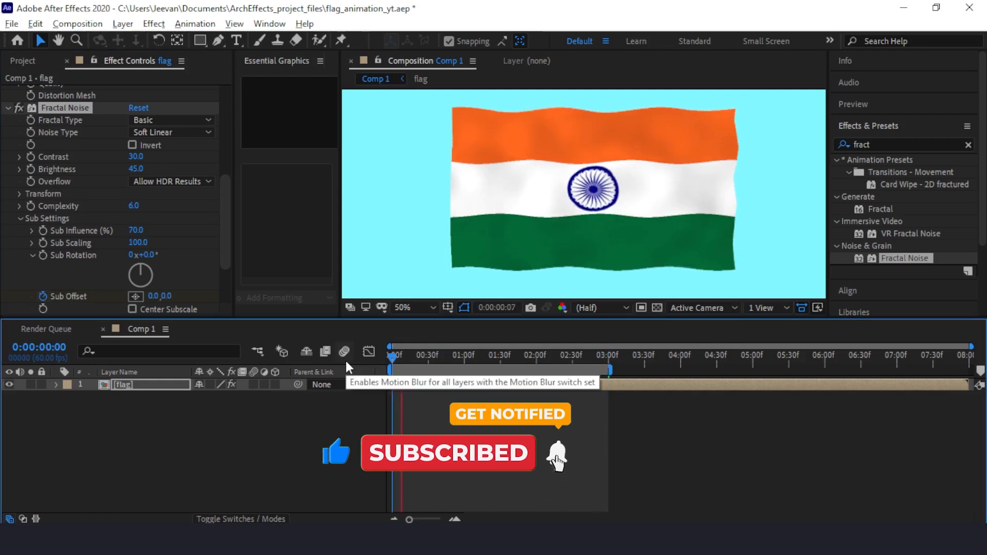